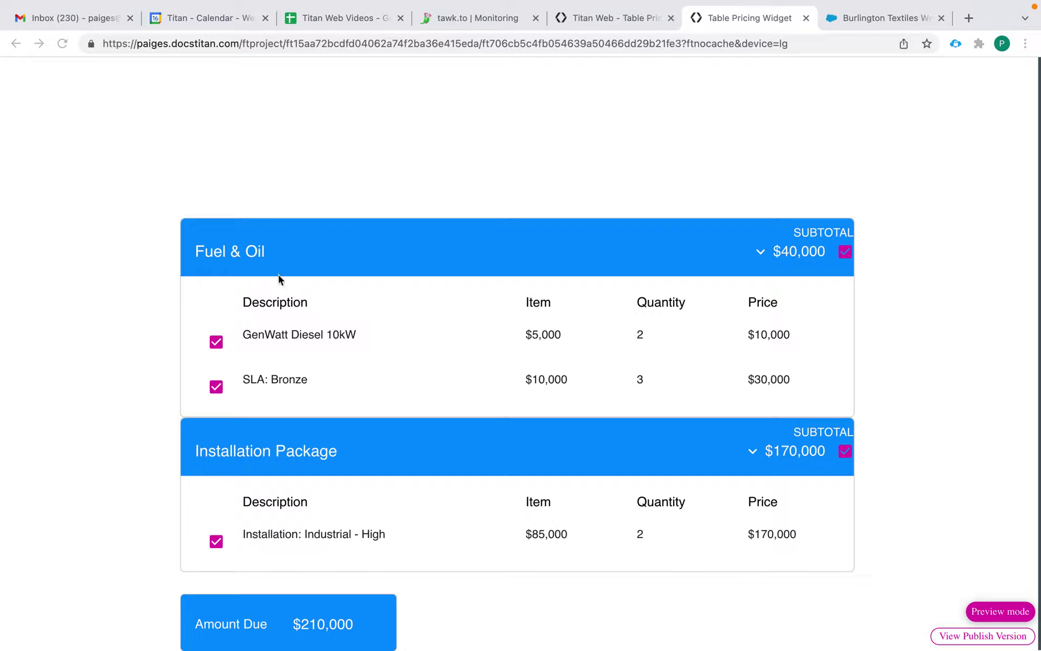
Test the Fuel & Oil group in the pricing table preview by deselecting and reselecting the whole group twice
{"action": "left_click", "coordinate": [200, 250]}
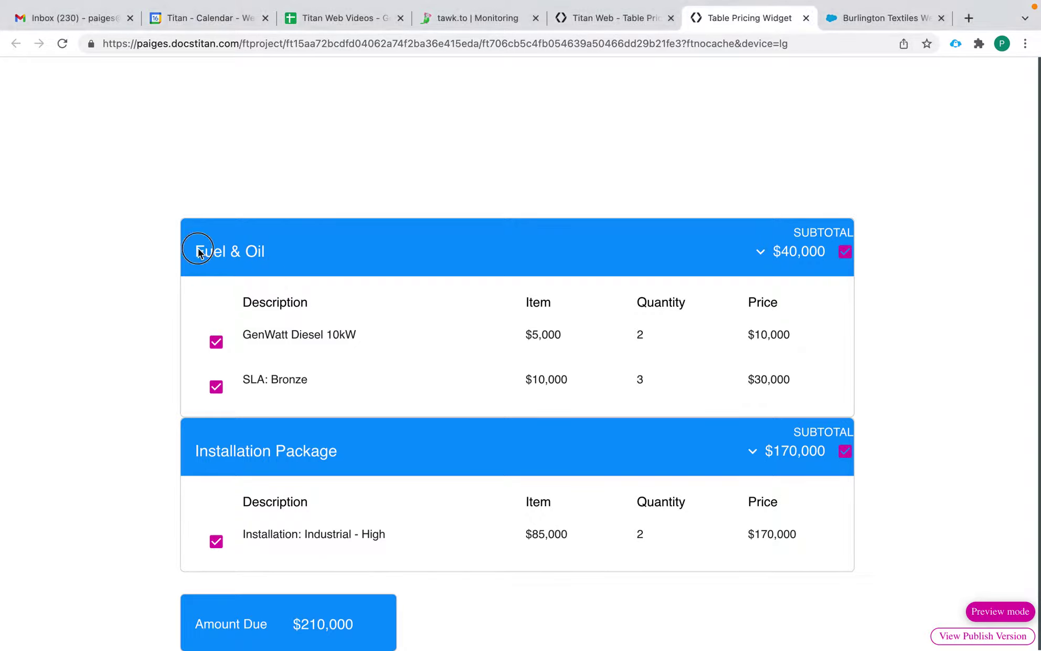
{"action": "left_click_drag", "start_coordinate": [197, 445], "coordinate": [372, 460]}
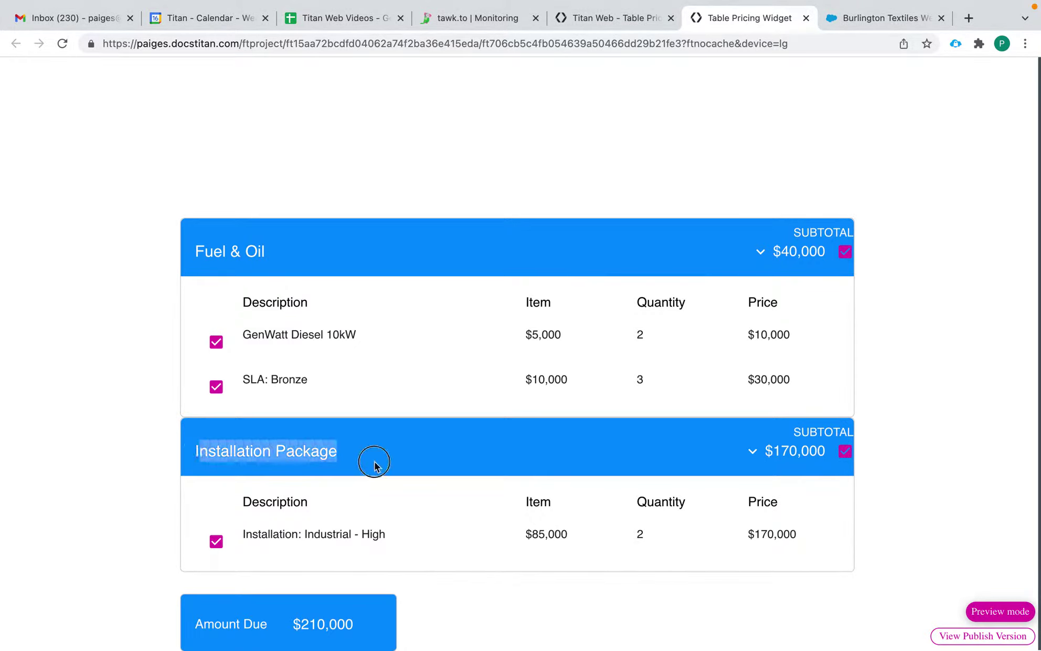
{"action": "left_click", "coordinate": [844, 253]}
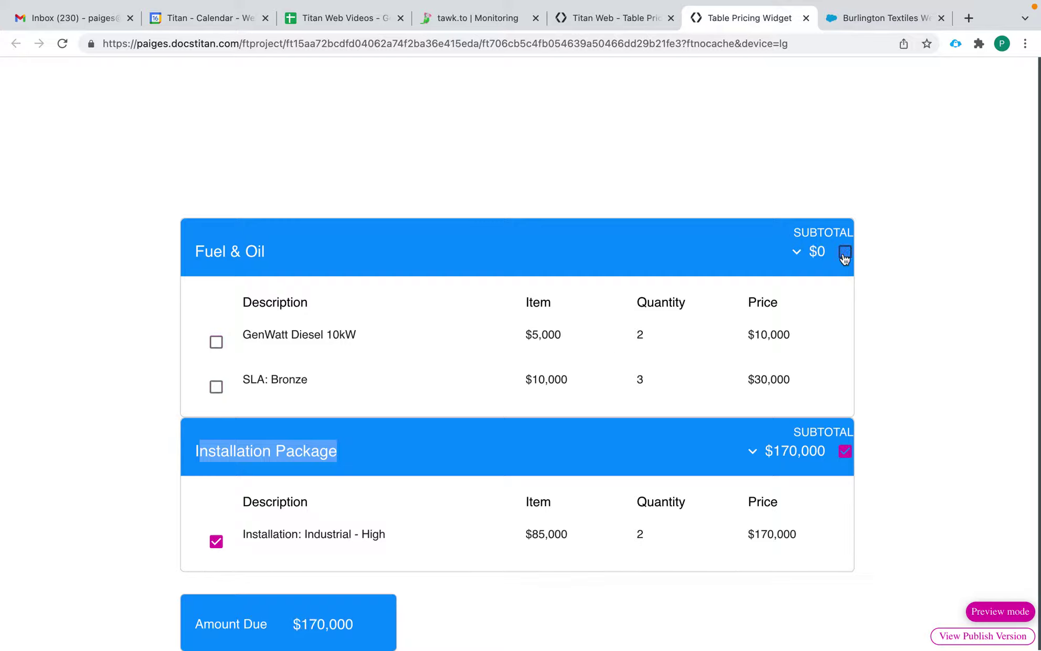
{"action": "left_click", "coordinate": [845, 251]}
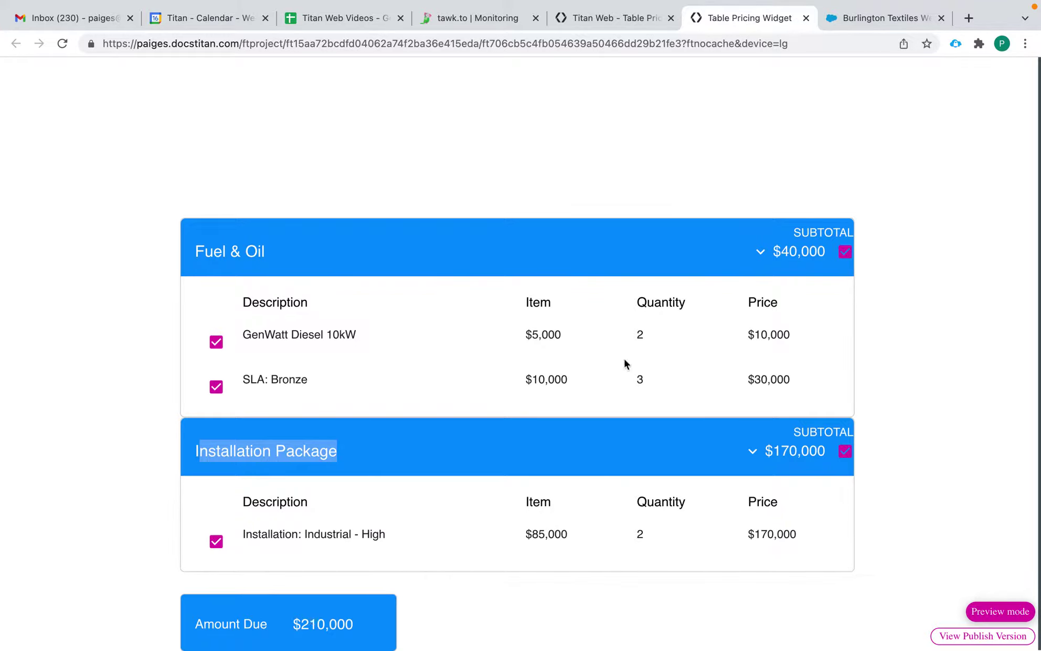
{"action": "left_click", "coordinate": [844, 257]}
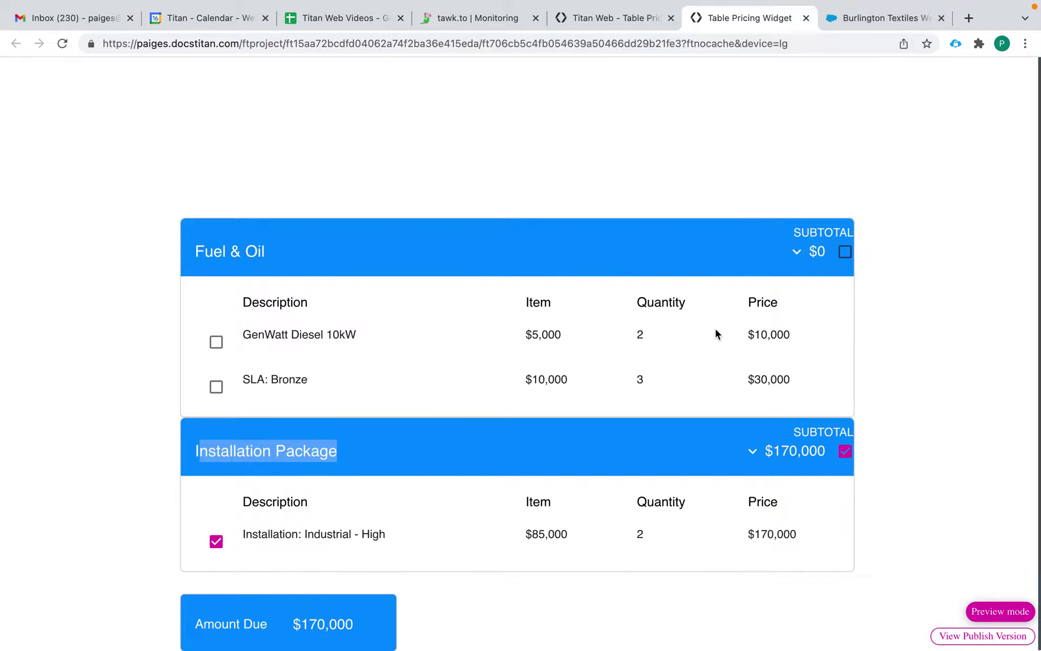
{"action": "left_click", "coordinate": [845, 252]}
Deselect and reselect the Installation Package group, its Installation: Industrial - High item, and the SLA: Bronze item in the preview
{"action": "left_click", "coordinate": [844, 453]}
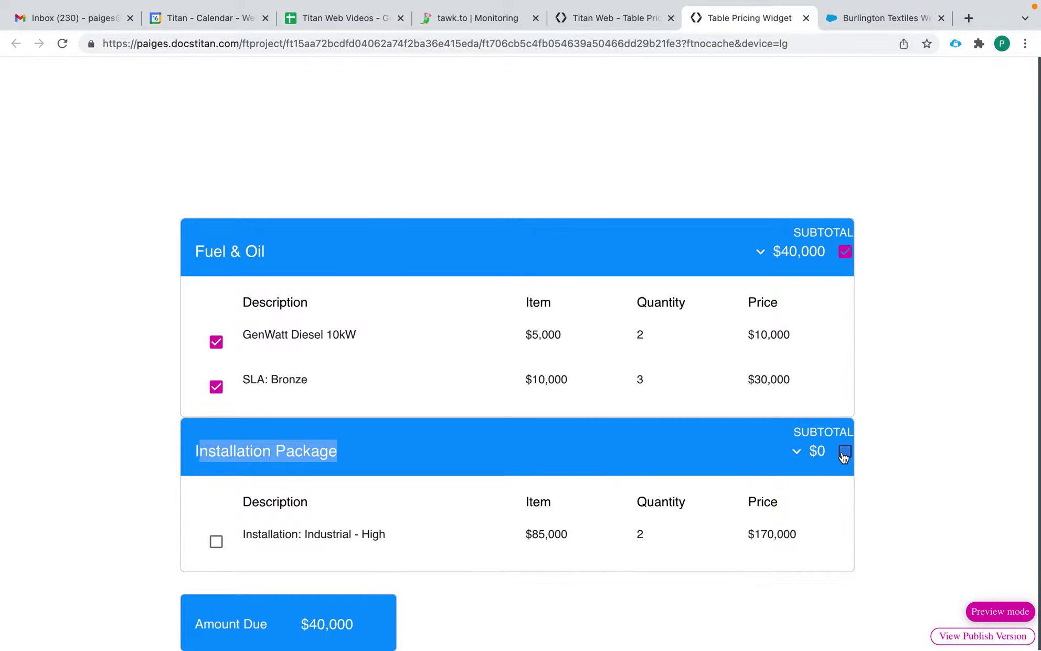
{"action": "left_click", "coordinate": [844, 452]}
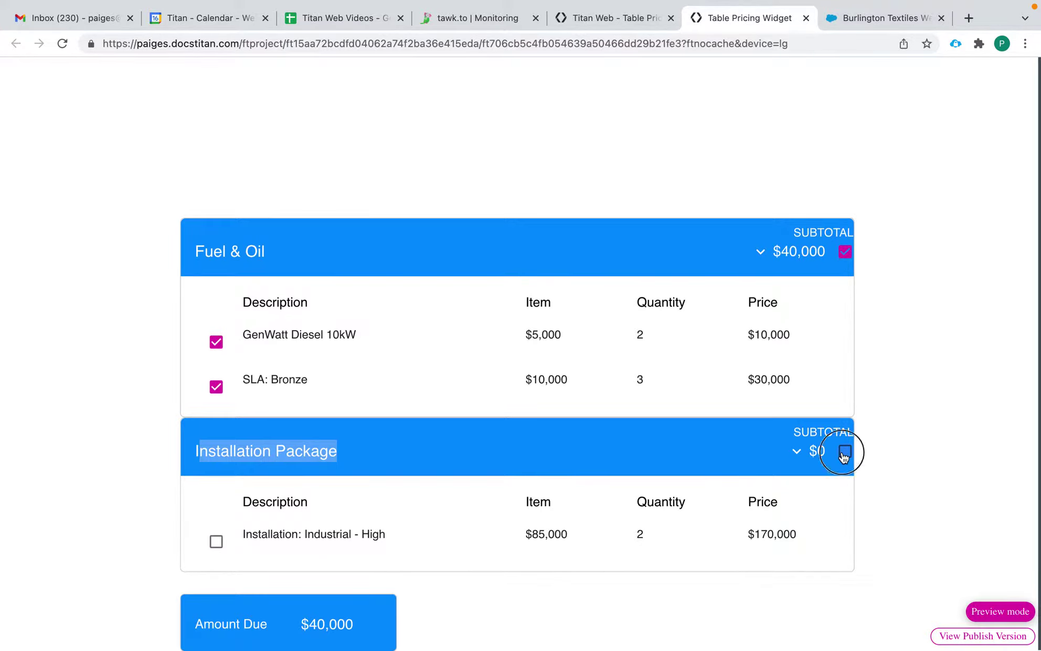
{"action": "left_click", "coordinate": [220, 544]}
{"action": "left_click", "coordinate": [219, 543]}
{"action": "left_click", "coordinate": [219, 387]}
{"action": "left_click", "coordinate": [219, 388]}
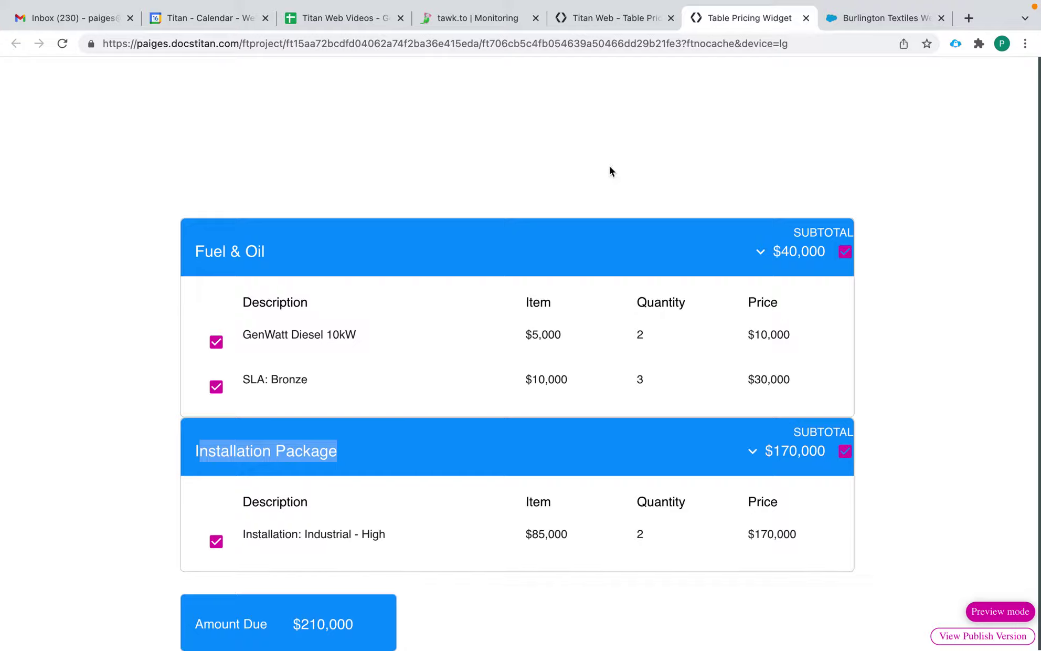
Close the preview and delete the existing TablePricing element in the Table Pricing Widget project together with its Salesforce mapping
{"action": "left_click", "coordinate": [805, 19]}
{"action": "left_click", "coordinate": [613, 21]}
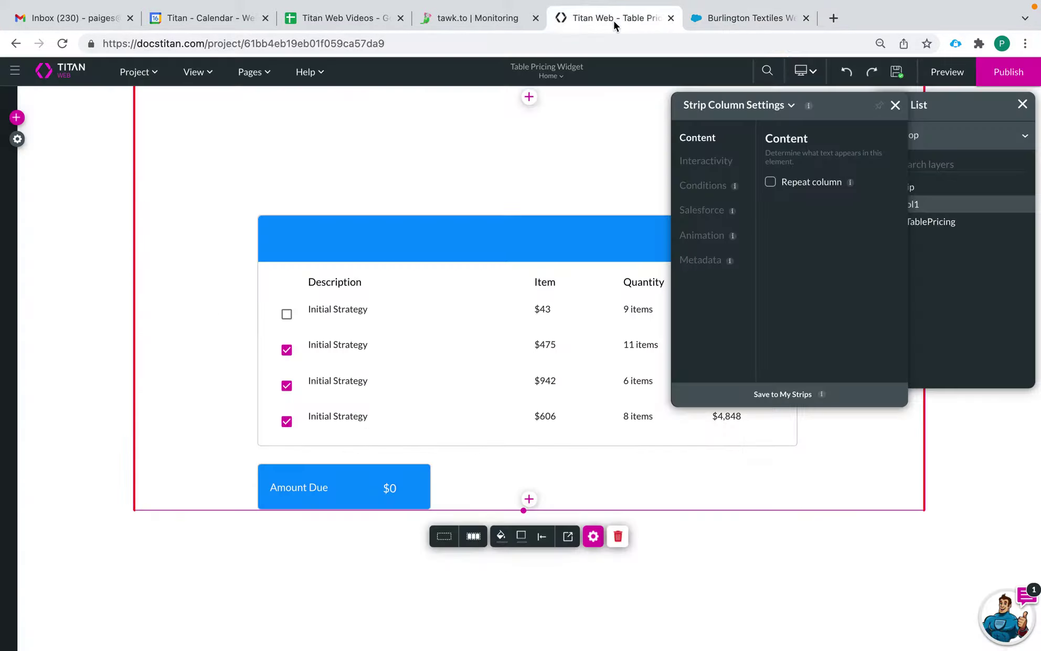
{"action": "left_click", "coordinate": [896, 104]}
{"action": "left_click", "coordinate": [709, 285]}
{"action": "left_click", "coordinate": [563, 538]}
{"action": "left_click", "coordinate": [599, 421]}
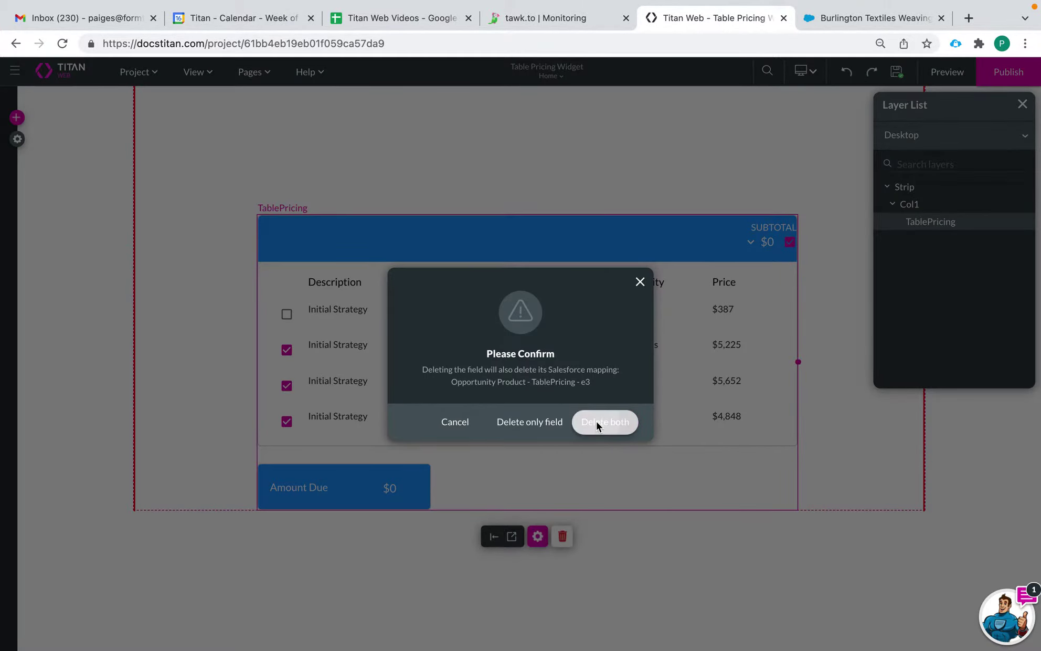
Extend the empty strip downward and place a new Table Pricing widget inside it
{"action": "left_click", "coordinate": [546, 480]}
{"action": "left_click_drag", "start_coordinate": [526, 508], "coordinate": [532, 647]}
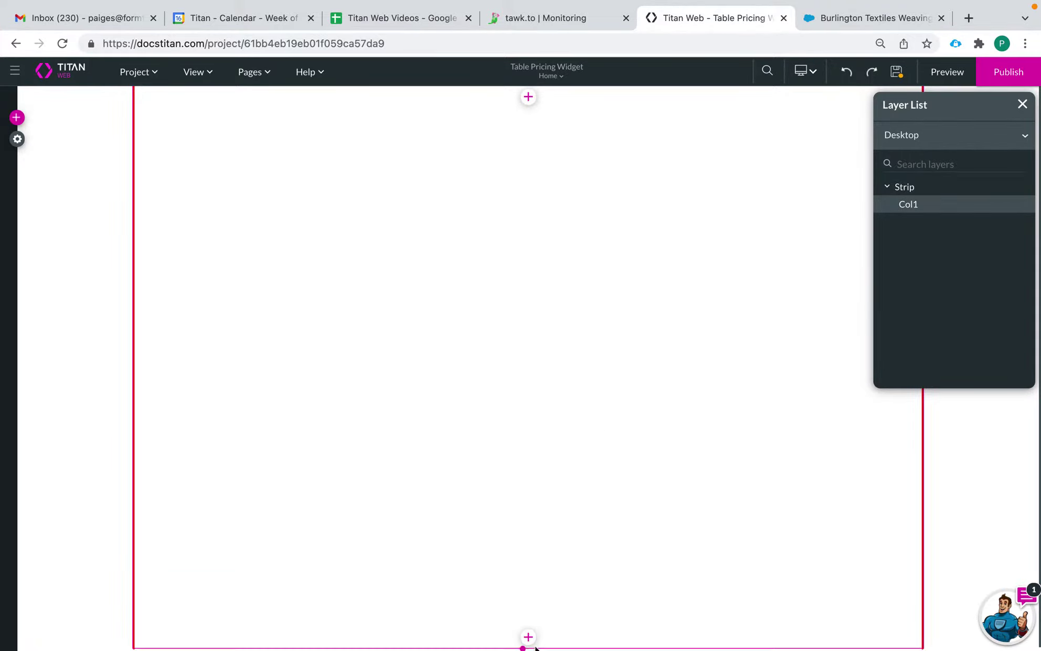
{"action": "left_click", "coordinate": [17, 118]}
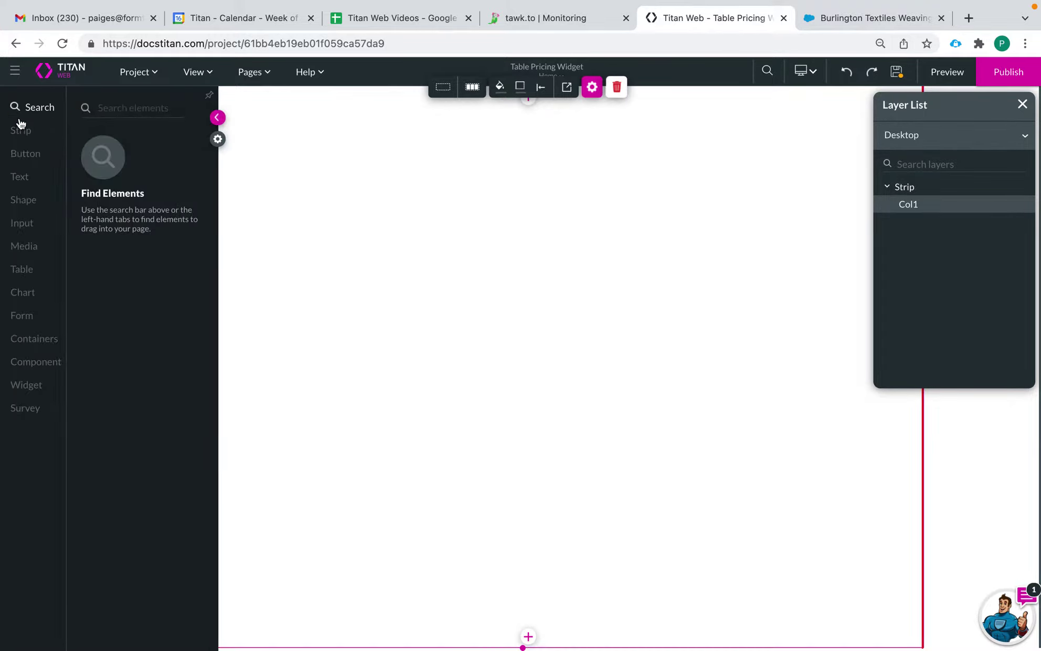
{"action": "left_click", "coordinate": [22, 387]}
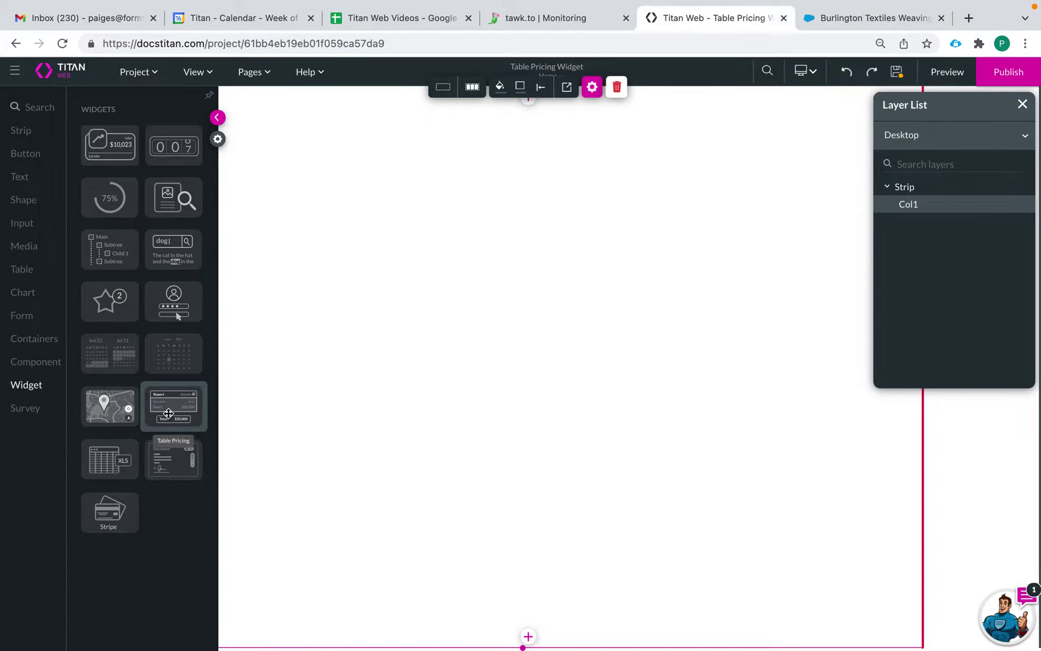
{"action": "left_click_drag", "start_coordinate": [168, 413], "coordinate": [379, 259]}
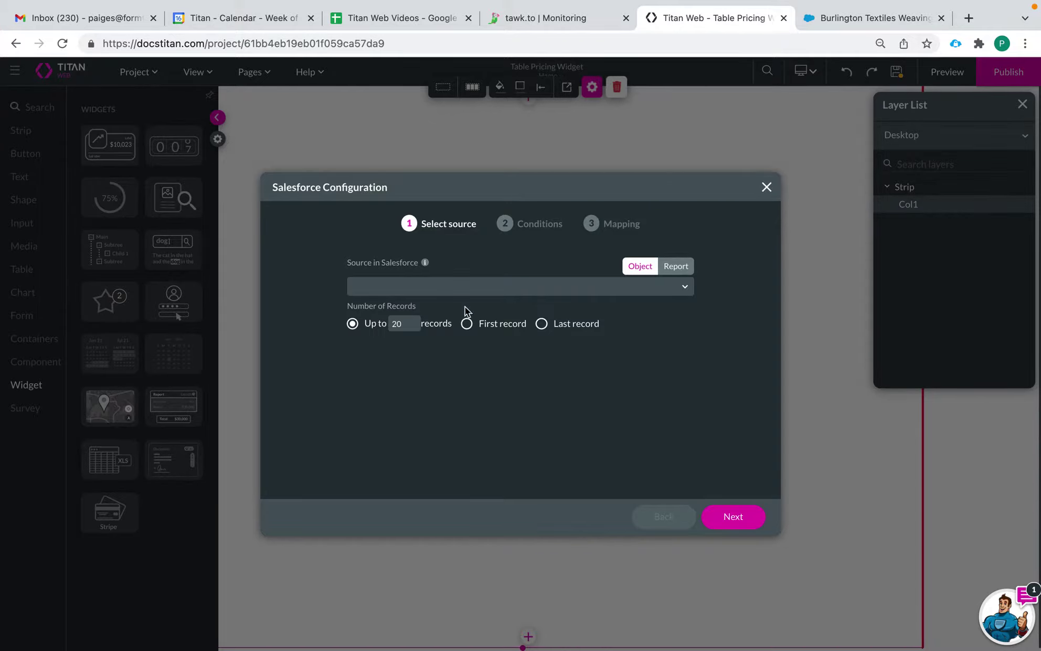
Set the widget's Salesforce source object to Opportunity Product and continue to the conditions
{"action": "left_click", "coordinate": [508, 286]}
{"action": "type", "text": "opp"}
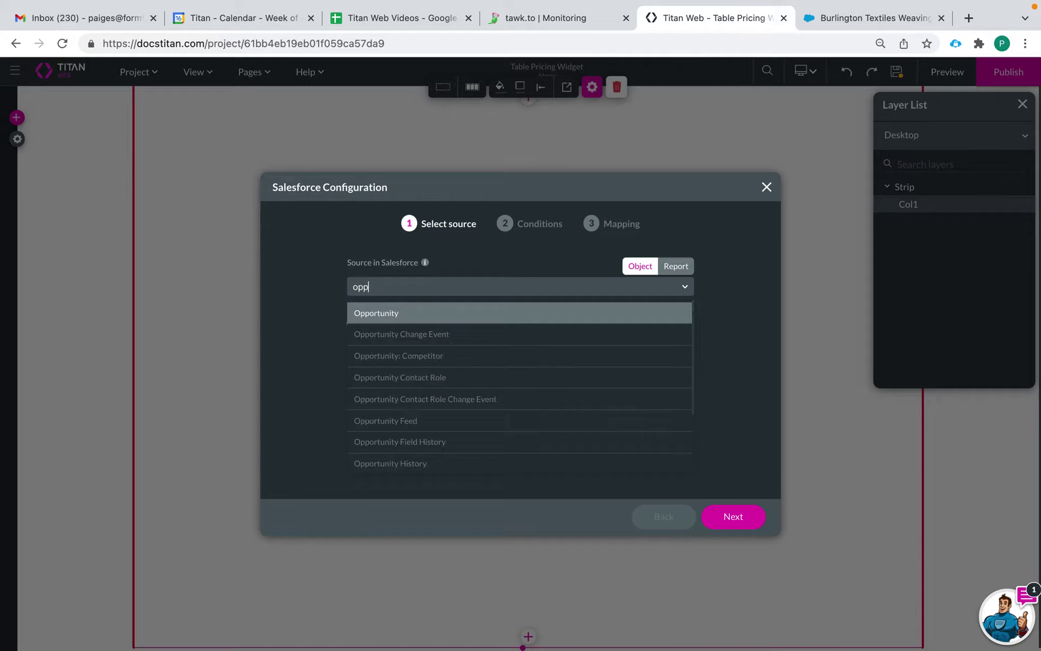
{"action": "left_click", "coordinate": [453, 311]}
{"action": "left_click", "coordinate": [434, 293]}
{"action": "type", "text": "opper"}
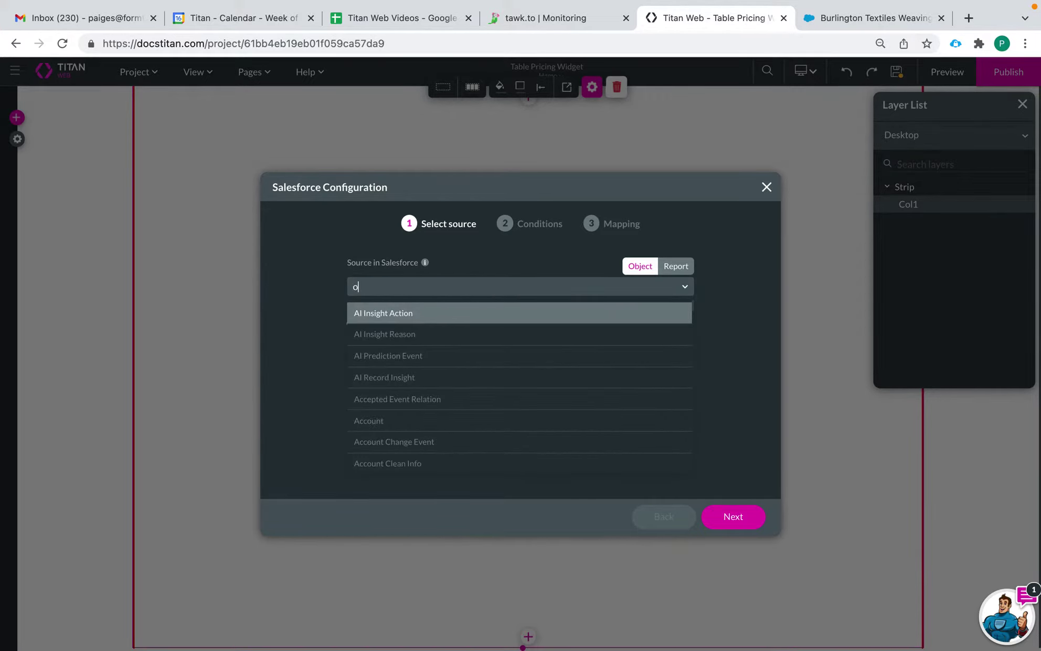
{"action": "key", "text": "BackSpace"}
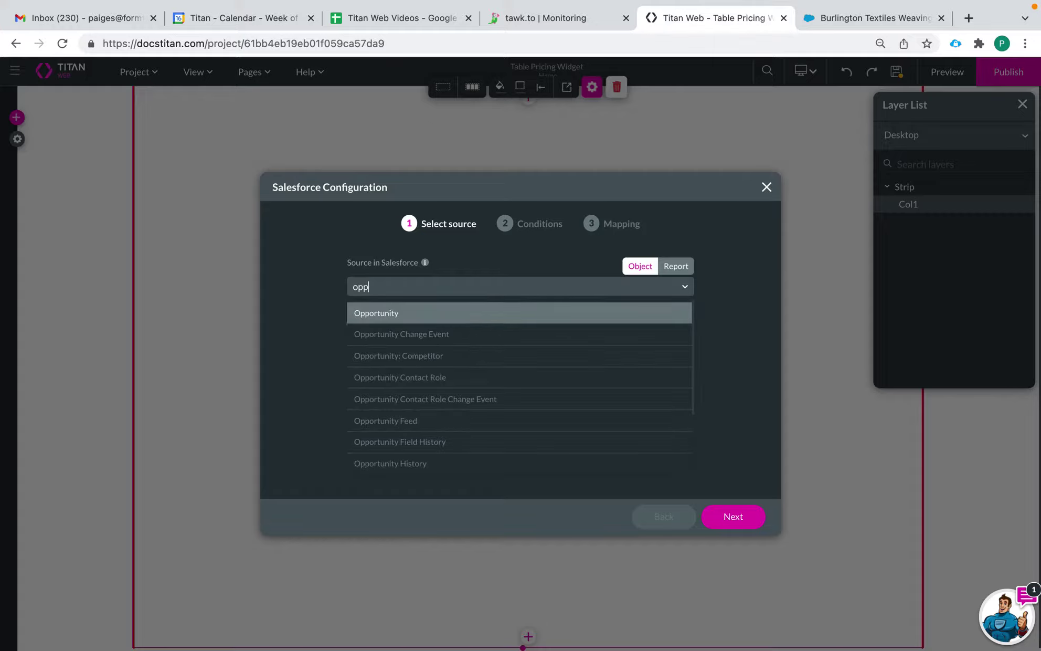
{"action": "type", "text": "ort"}
{"action": "scroll", "coordinate": [433, 400], "scroll_direction": "down", "scroll_amount": 3}
{"action": "left_click", "coordinate": [438, 422]}
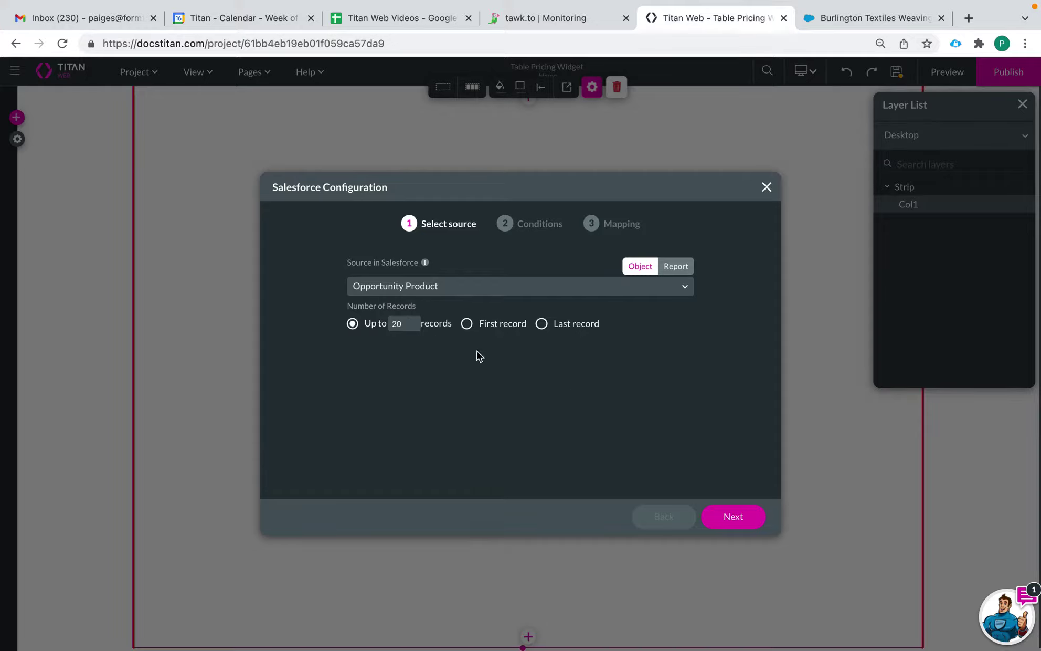
{"action": "left_click", "coordinate": [733, 525]}
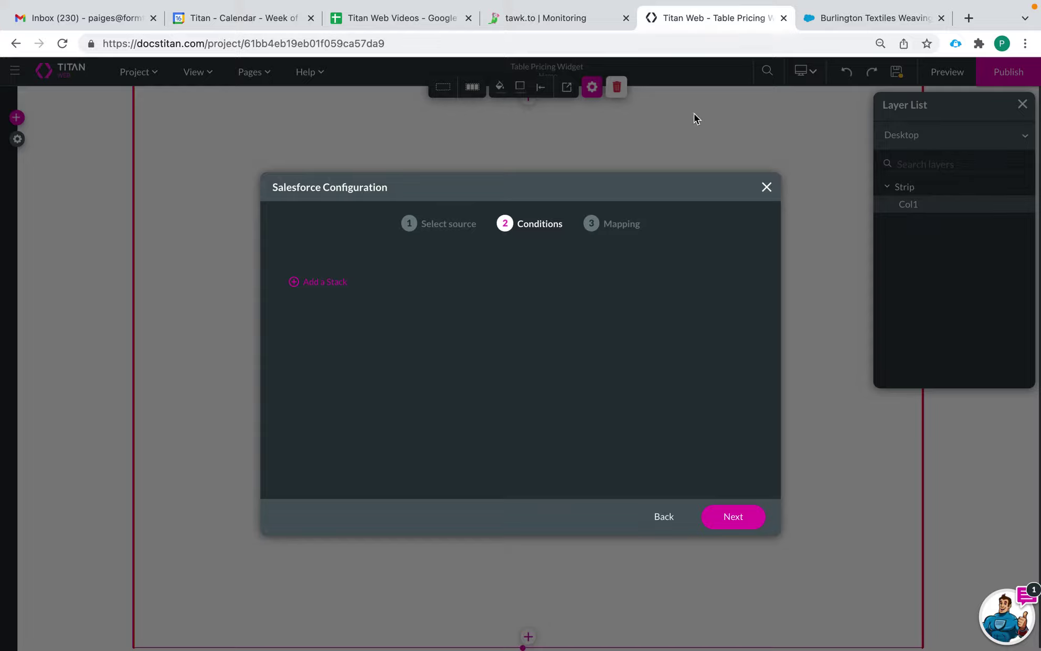
Copy the Burlington Textiles Weaving Plant Generator opportunity's record ID from its Salesforce page address and return to the Titan Web project
{"action": "left_click", "coordinate": [856, 23]}
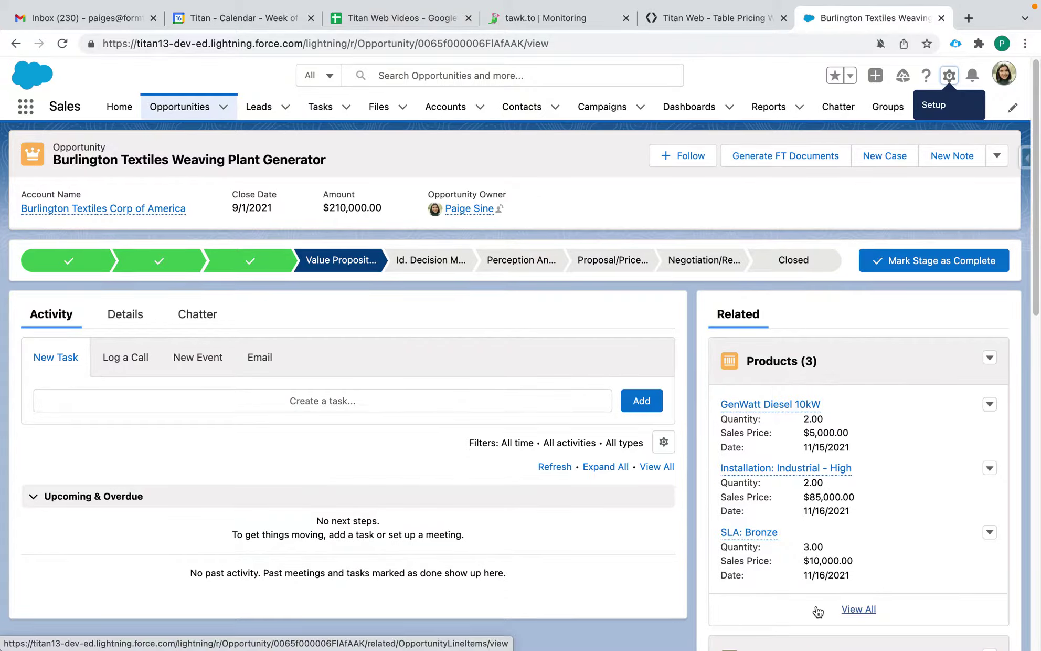
{"action": "left_click_drag", "start_coordinate": [525, 44], "coordinate": [421, 41]}
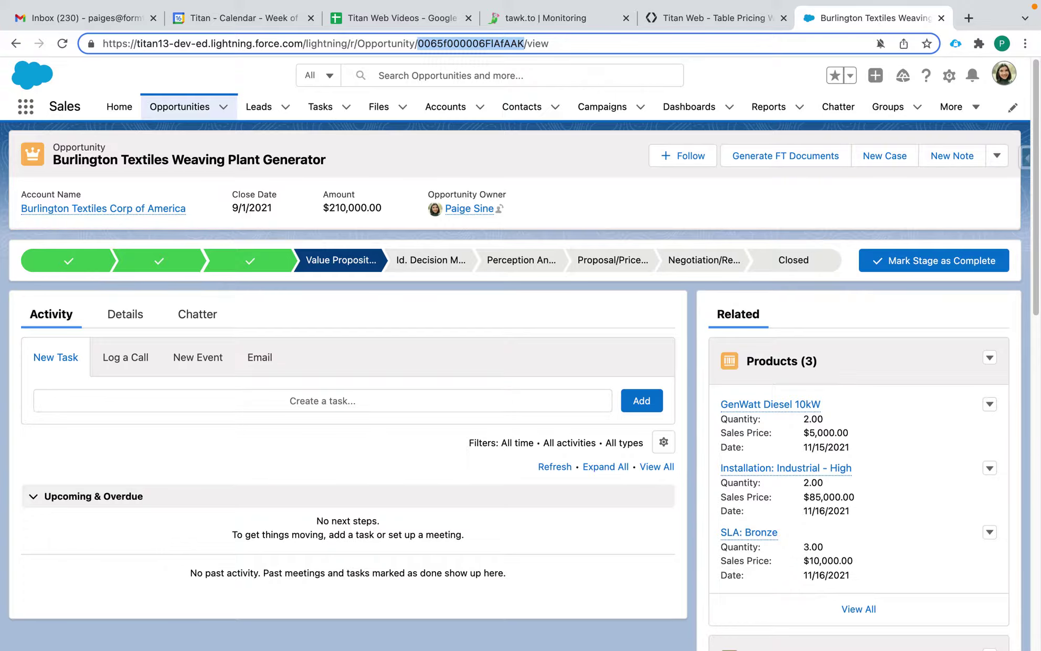
{"action": "left_click", "coordinate": [692, 19]}
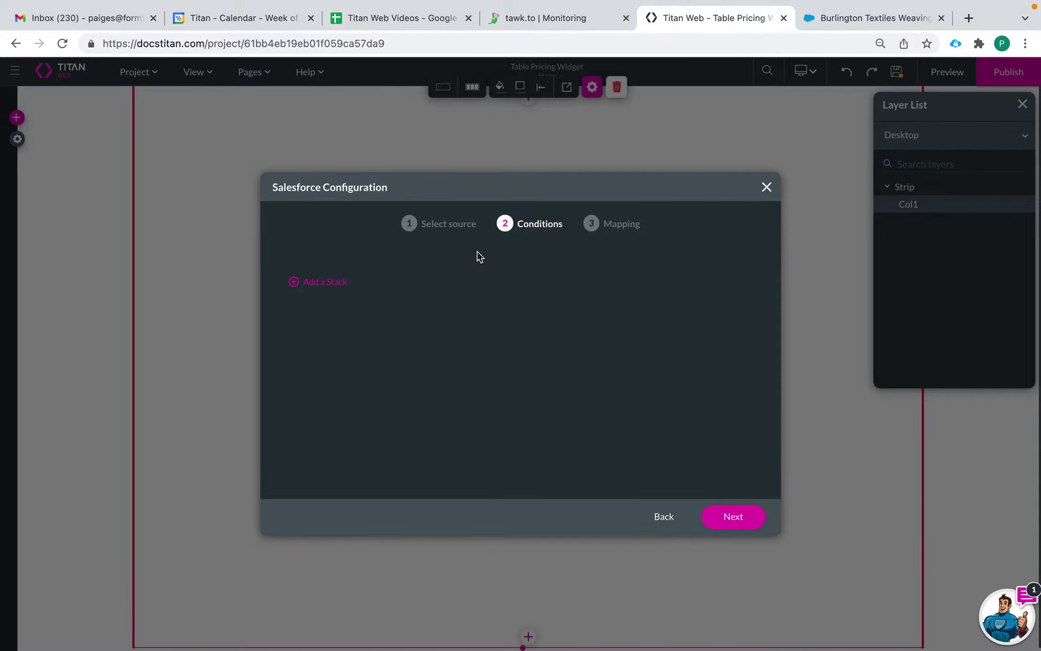
Add a condition requiring the Opportunity ID reference's Opportunity ID to equal the copied record ID as a static value, and continue to mapping
{"action": "left_click", "coordinate": [326, 282]}
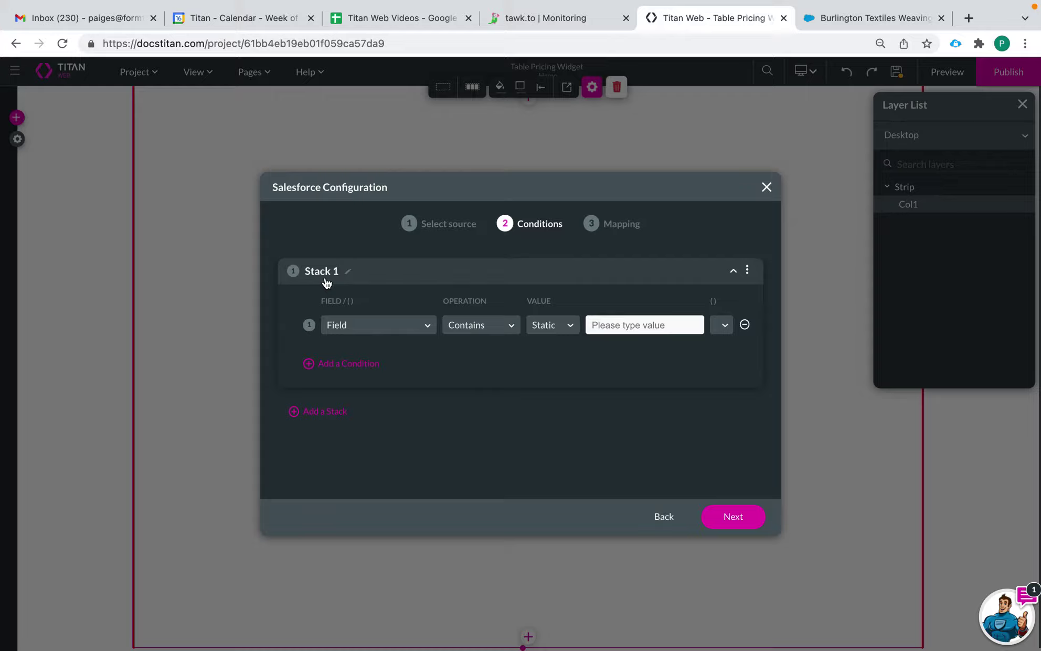
{"action": "left_click", "coordinate": [384, 326]}
{"action": "left_click", "coordinate": [396, 415]}
{"action": "left_click", "coordinate": [379, 346]}
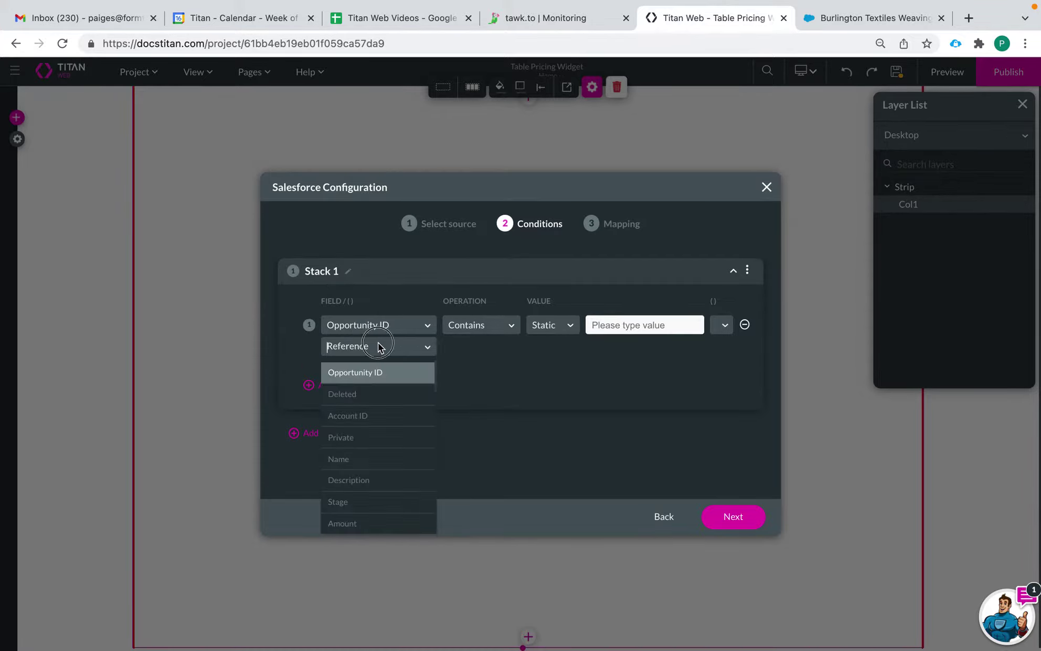
{"action": "left_click", "coordinate": [379, 372]}
{"action": "left_click", "coordinate": [463, 327]}
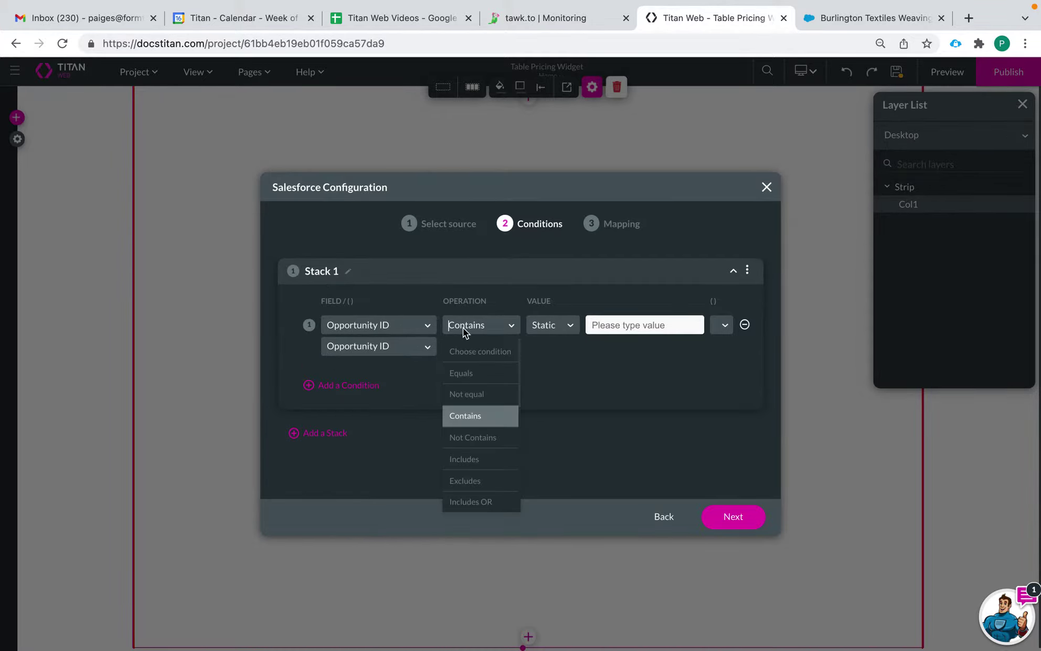
{"action": "left_click", "coordinate": [470, 373]}
{"action": "left_click", "coordinate": [645, 325]}
{"action": "type", "text": "0065f000006FIAfAAK"}
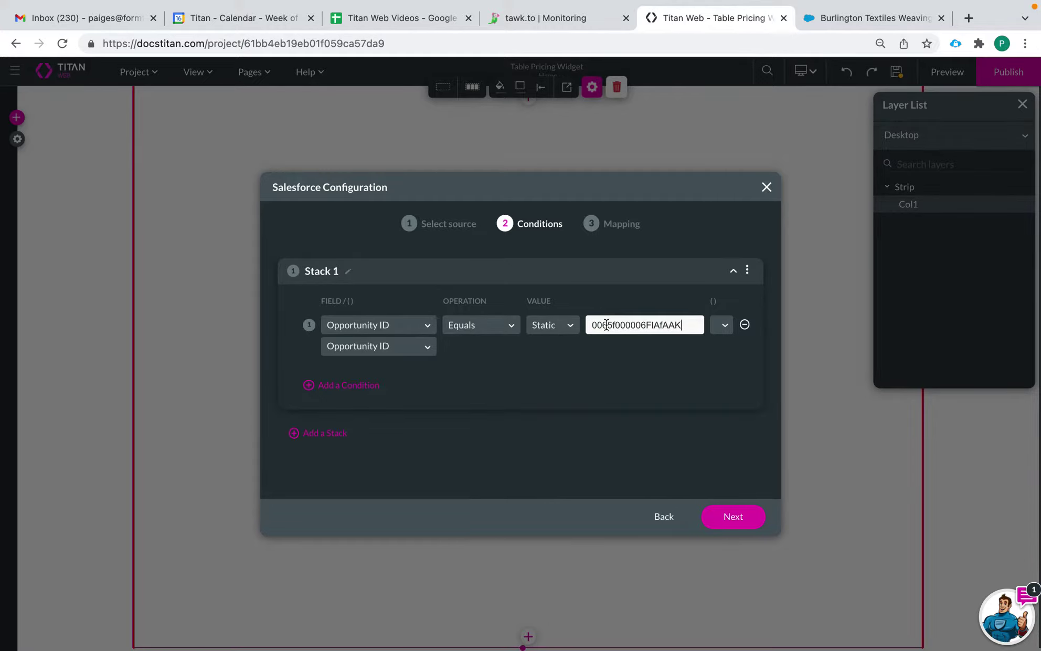
{"action": "left_click", "coordinate": [739, 522]}
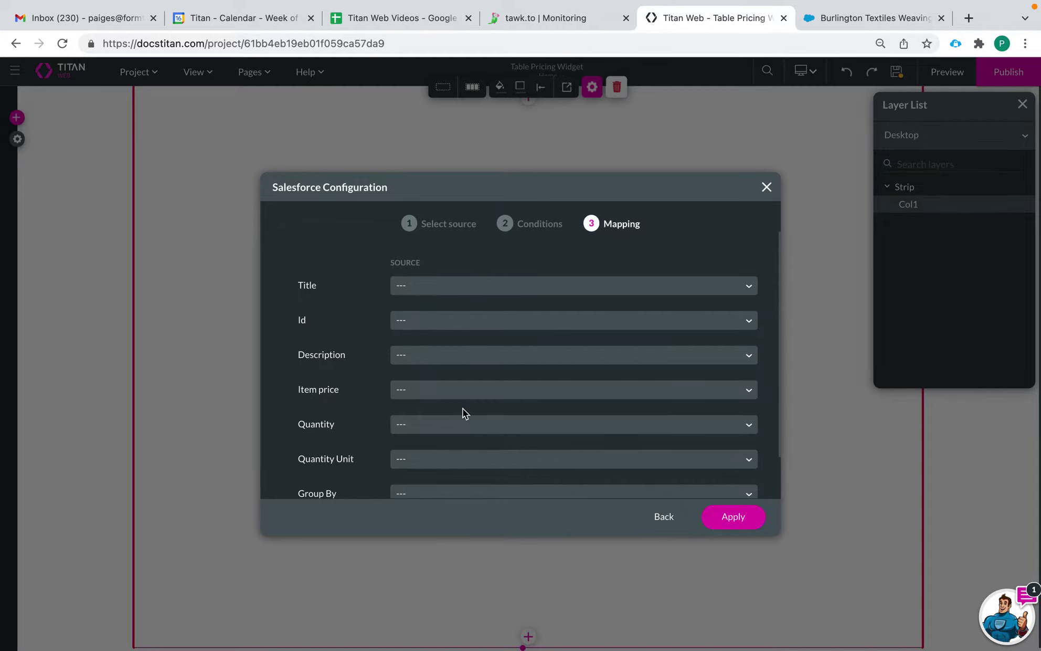
Map the widget's Title to the Opportunity Product Name field
{"action": "scroll", "coordinate": [463, 408], "scroll_direction": "down", "scroll_amount": 2}
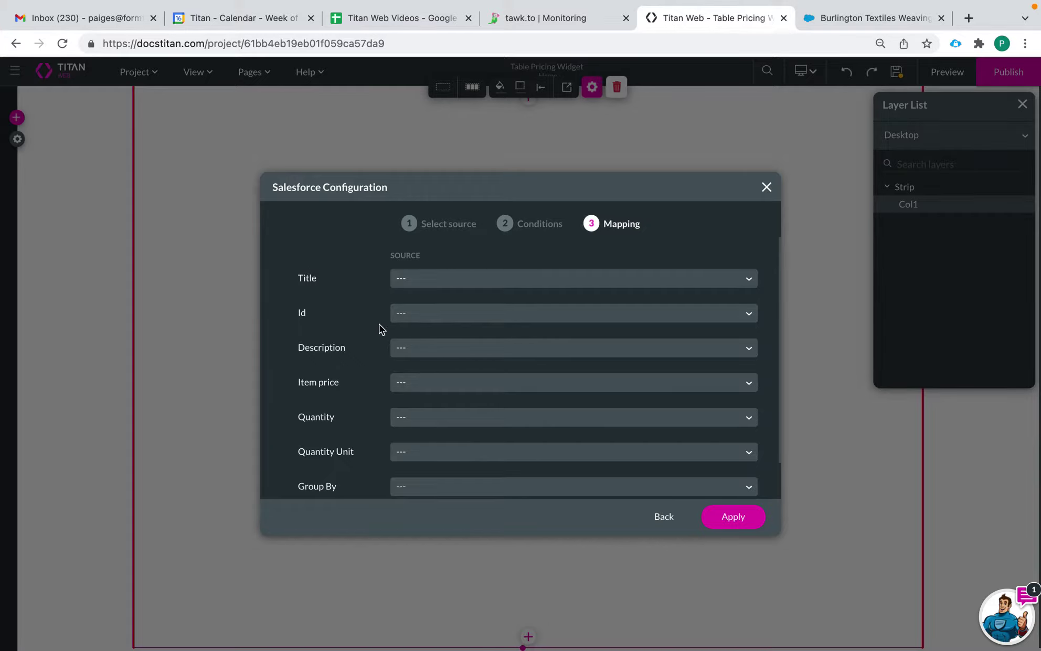
{"action": "scroll", "coordinate": [370, 404], "scroll_direction": "down", "scroll_amount": 3}
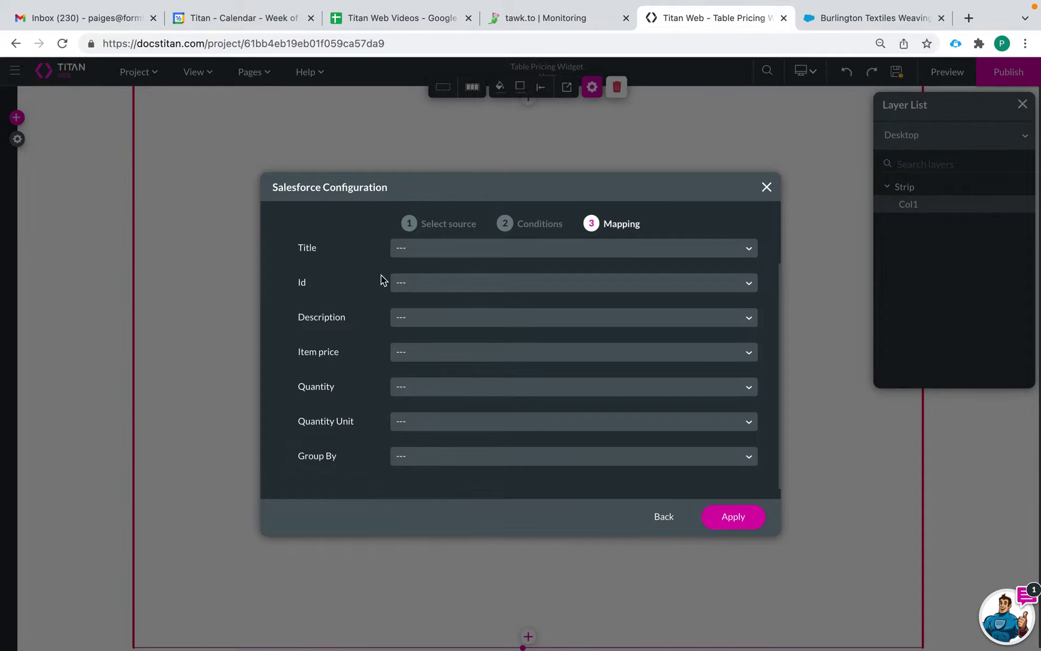
{"action": "left_click", "coordinate": [426, 266]}
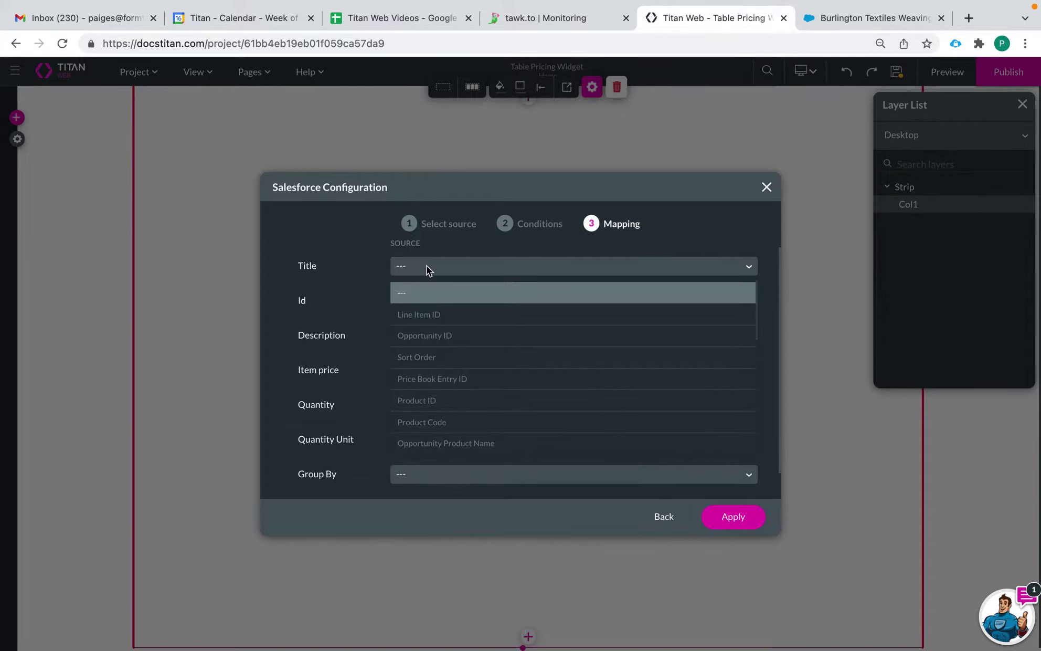
{"action": "type", "text": "oppo"}
{"action": "key", "text": "BackSpace"}
{"action": "key", "text": "BackSpace"}
{"action": "key", "text": "BackSpace"}
{"action": "key", "text": "BackSpace"}
{"action": "type", "text": "cus"}
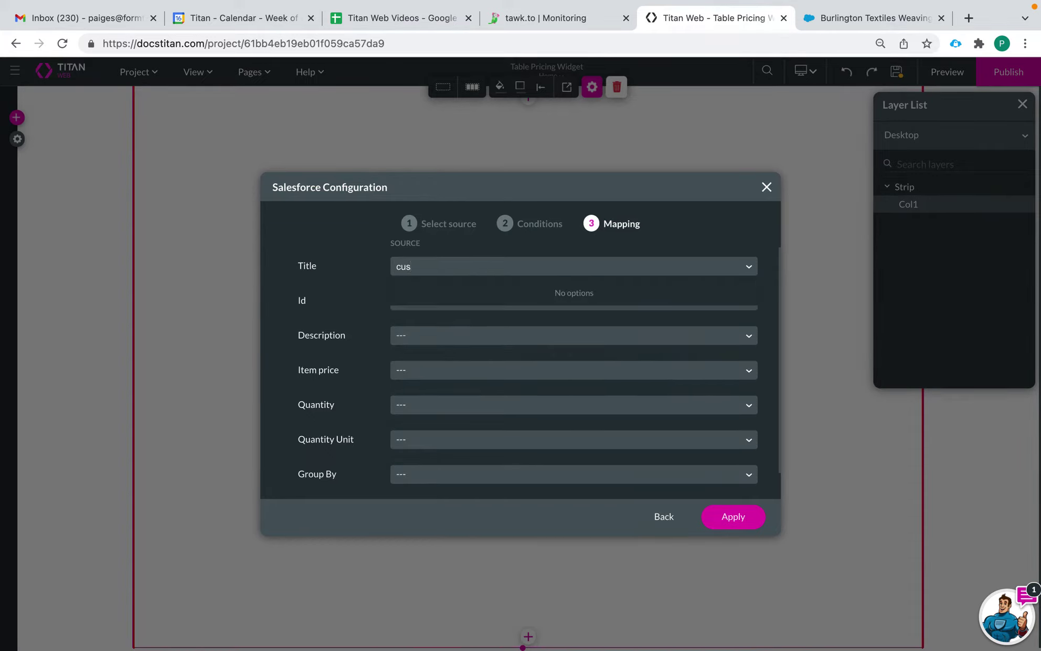
{"action": "key", "text": "BackSpace"}
{"action": "key", "text": "BackSpace"}
{"action": "key", "text": "BackSpace"}
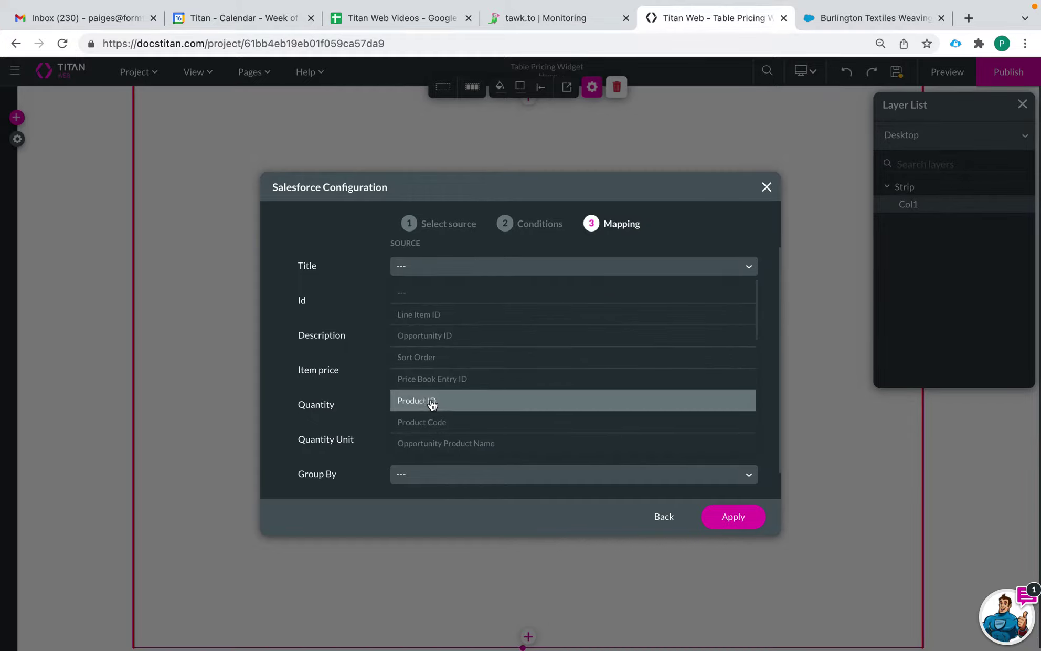
{"action": "scroll", "coordinate": [447, 396], "scroll_direction": "down", "scroll_amount": 1}
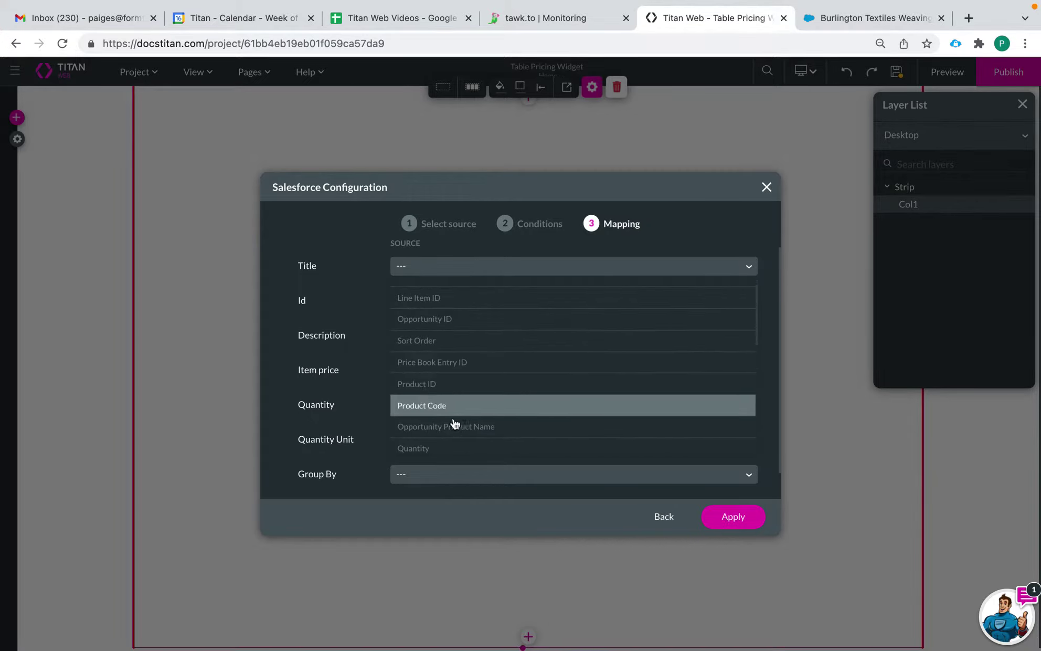
{"action": "scroll", "coordinate": [457, 425], "scroll_direction": "down", "scroll_amount": 1}
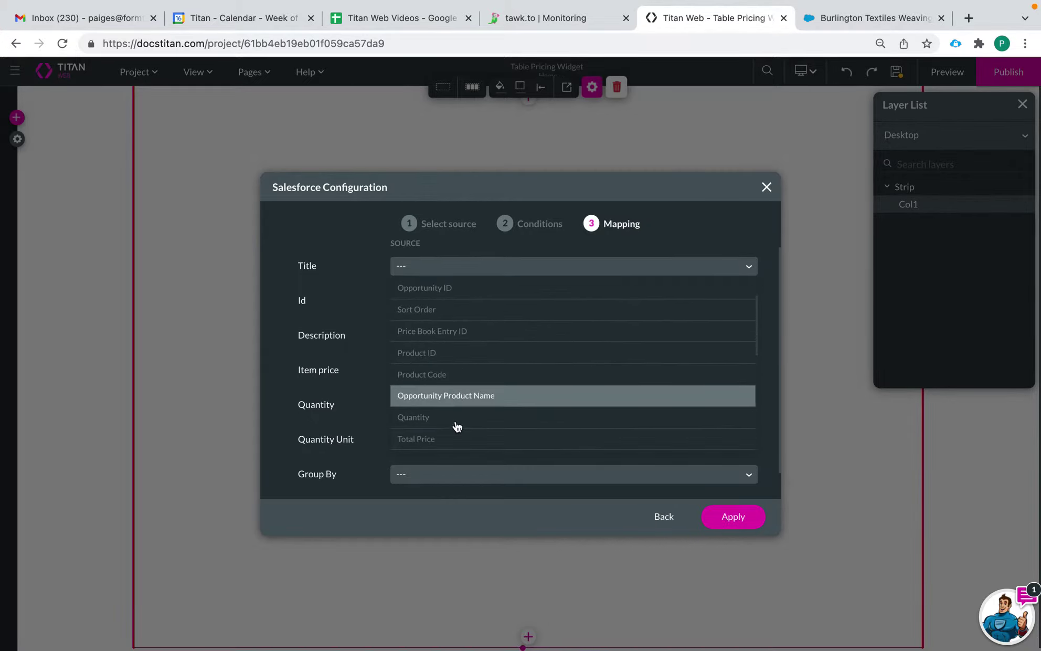
{"action": "left_click", "coordinate": [488, 397]}
Clear the widget's Title mapping by resetting its source field to blank
{"action": "left_click", "coordinate": [498, 267]}
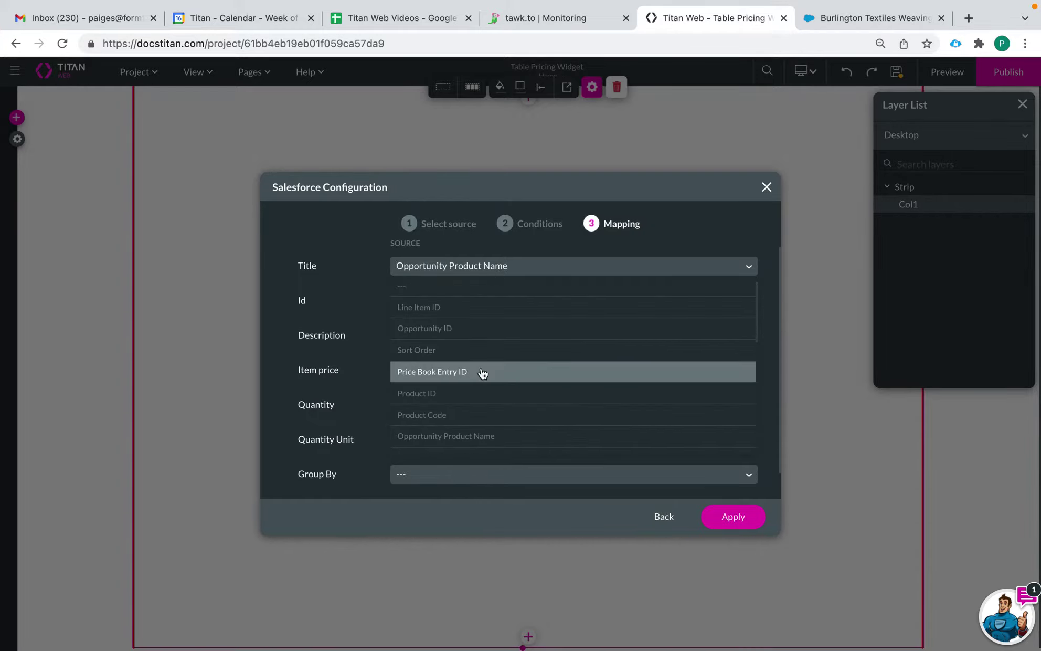
{"action": "scroll", "coordinate": [483, 374], "scroll_direction": "down", "scroll_amount": 2}
{"action": "scroll", "coordinate": [486, 435], "scroll_direction": "down", "scroll_amount": 2}
{"action": "scroll", "coordinate": [486, 437], "scroll_direction": "up", "scroll_amount": 3}
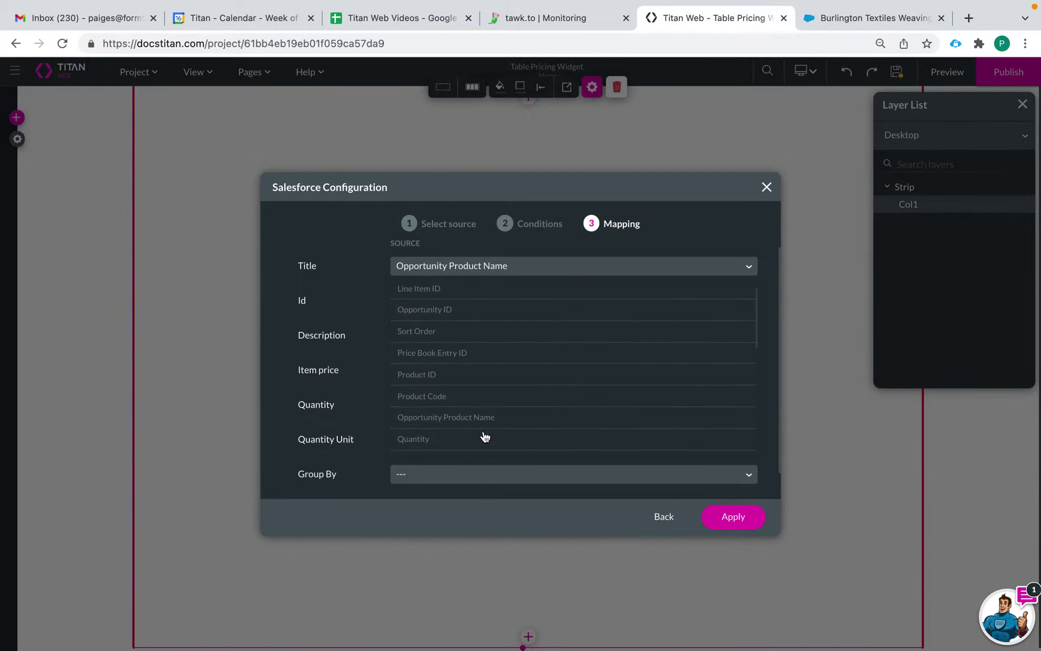
{"action": "scroll", "coordinate": [480, 368], "scroll_direction": "up", "scroll_amount": 1}
{"action": "scroll", "coordinate": [435, 425], "scroll_direction": "down", "scroll_amount": 2}
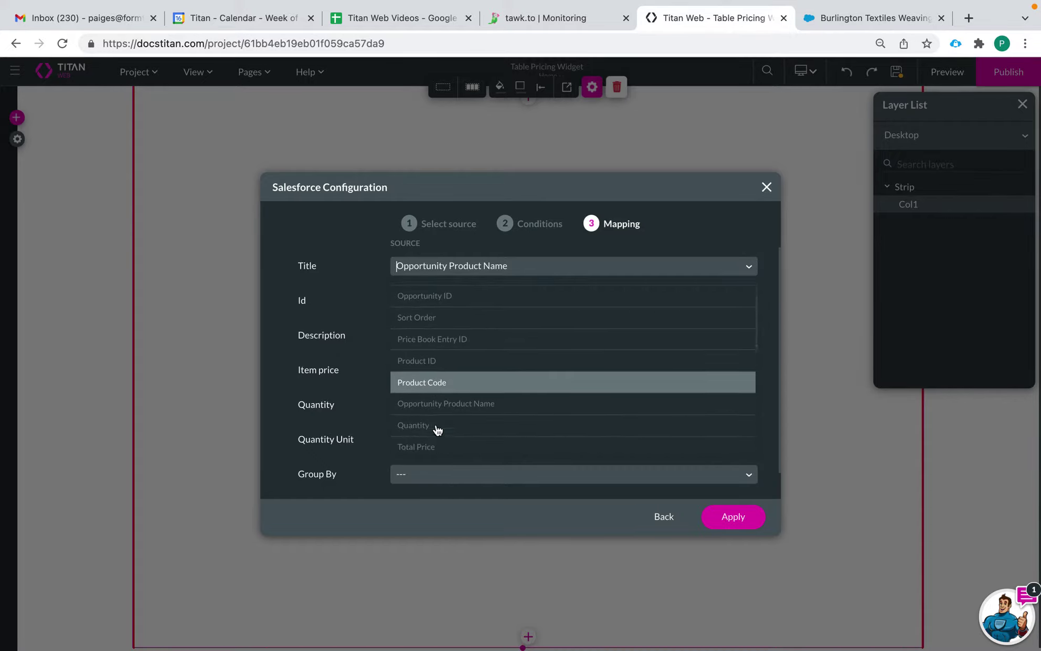
{"action": "left_click", "coordinate": [372, 262]}
{"action": "left_click", "coordinate": [417, 265]}
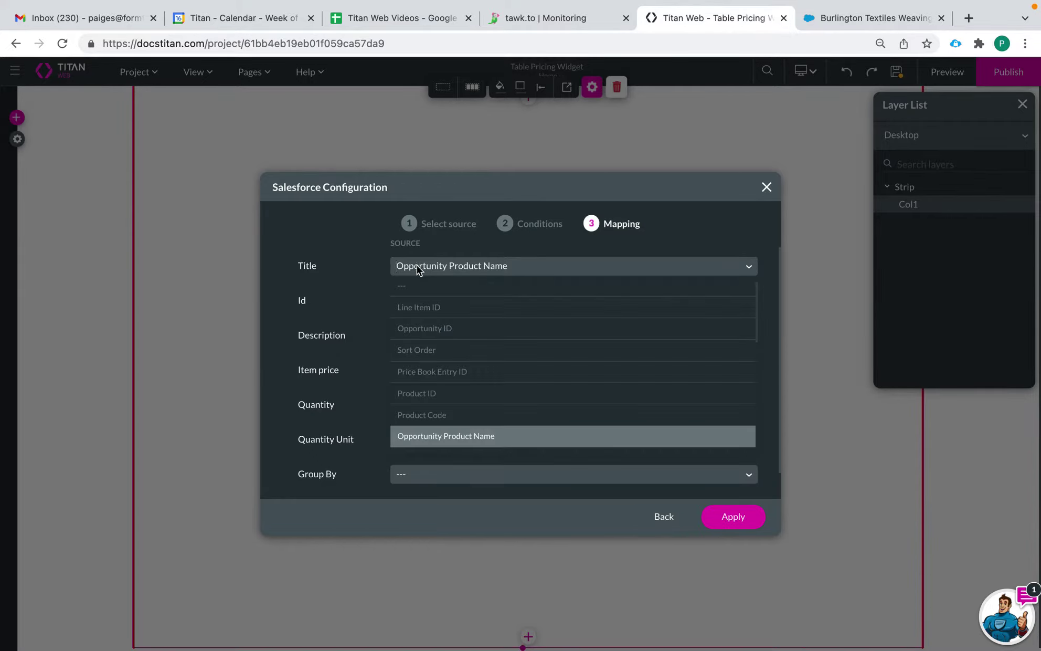
{"action": "left_click", "coordinate": [425, 290]}
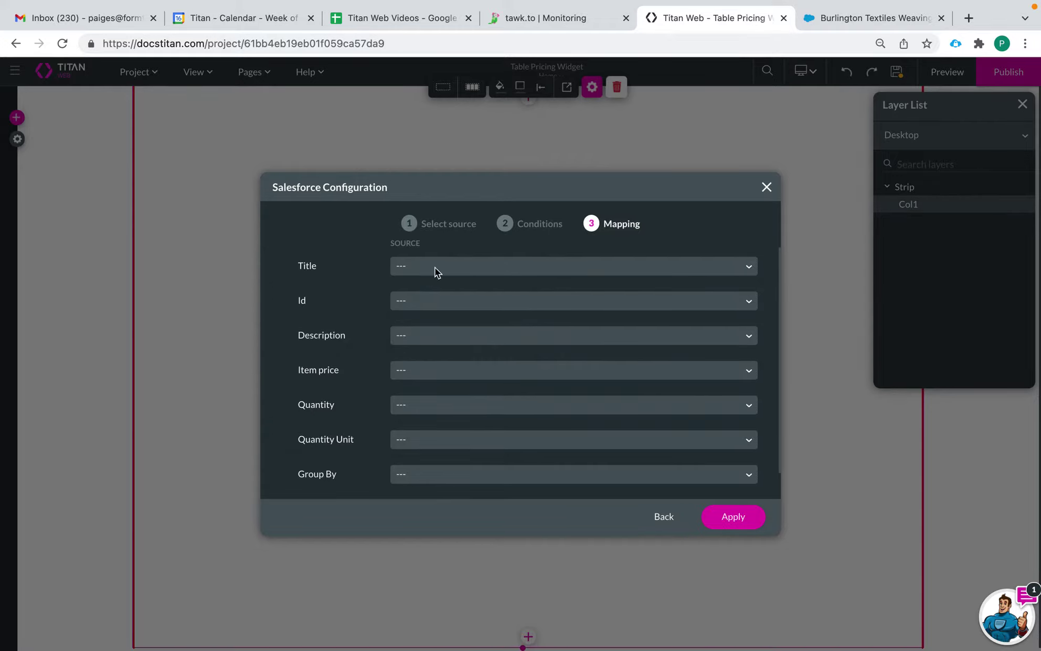
{"action": "left_click", "coordinate": [437, 267]}
{"action": "left_click", "coordinate": [379, 295]}
Map the Id to Line Item ID and the Description to Product ID with a reference to the Product object's Product Name
{"action": "left_click", "coordinate": [423, 303]}
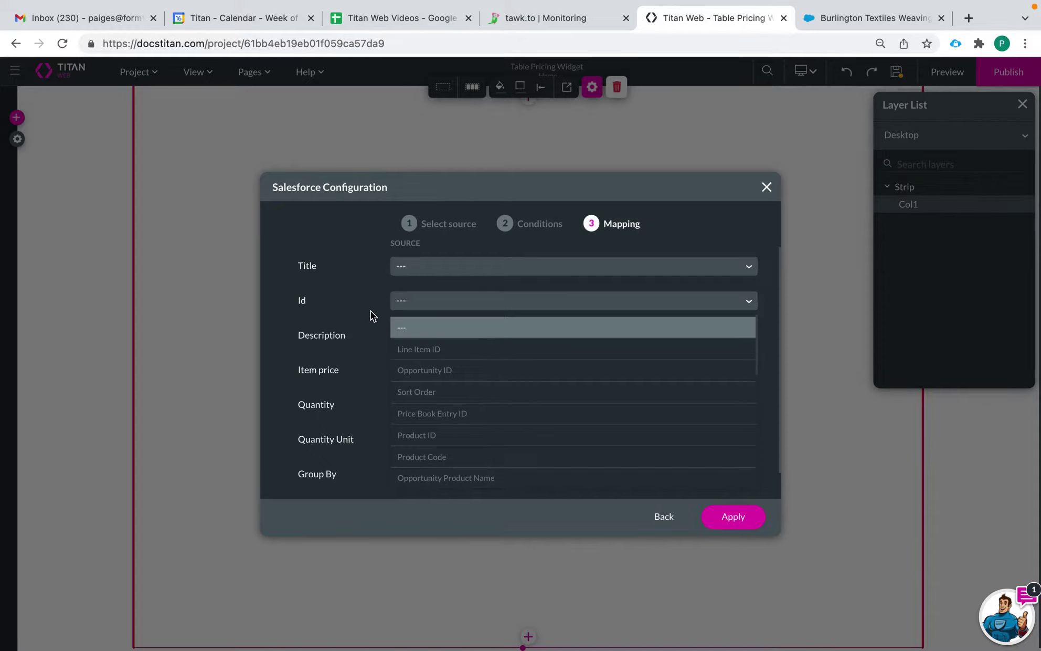
{"action": "left_click", "coordinate": [432, 347]}
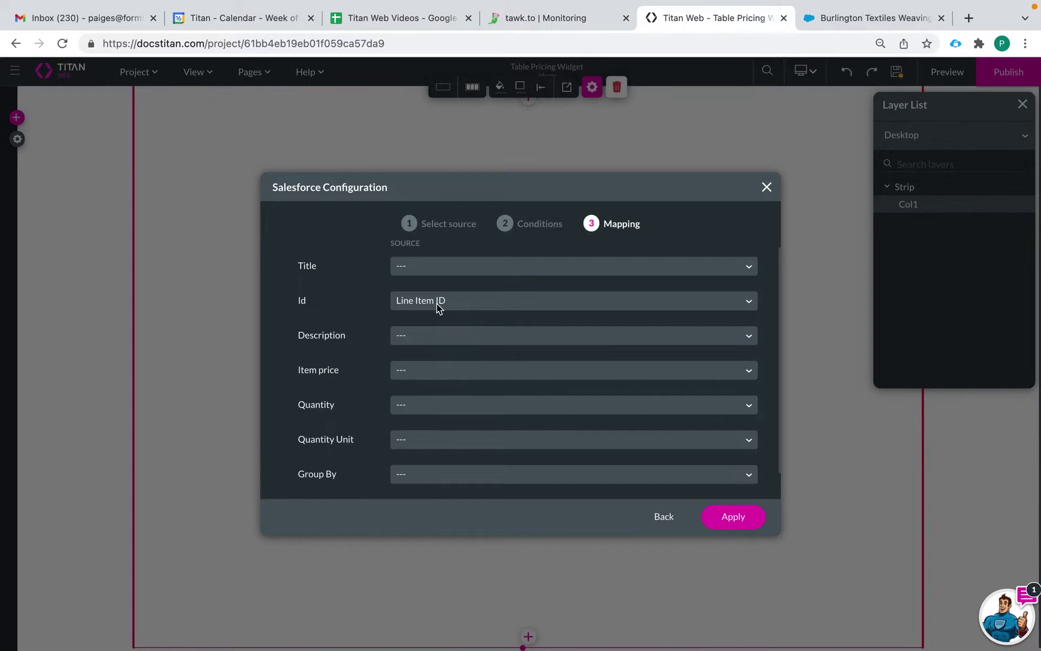
{"action": "left_click", "coordinate": [438, 339]}
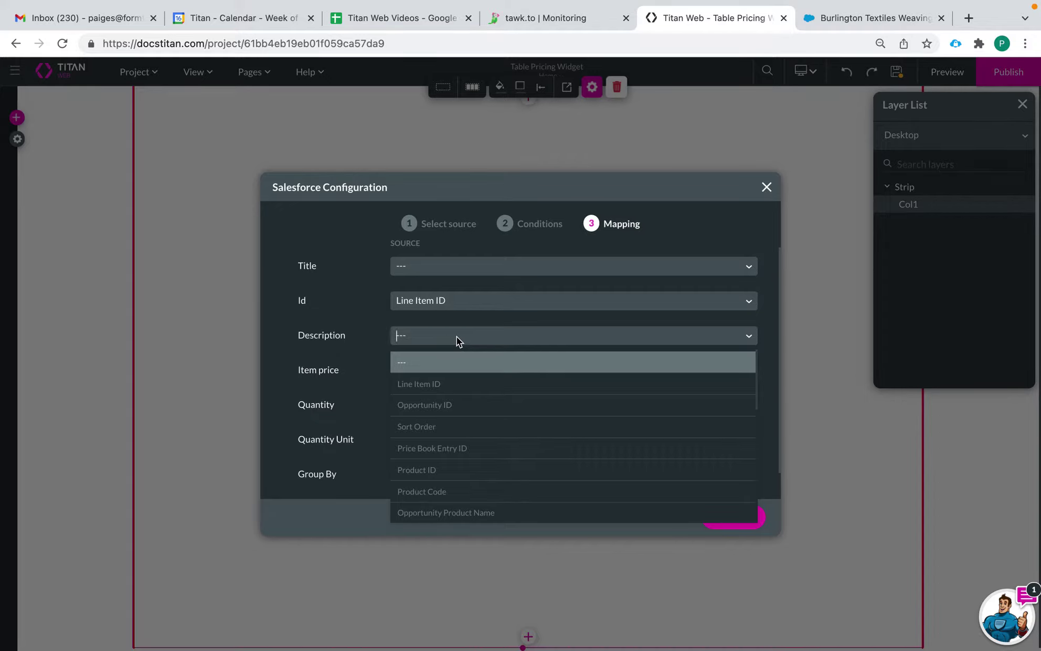
{"action": "type", "text": "pr"}
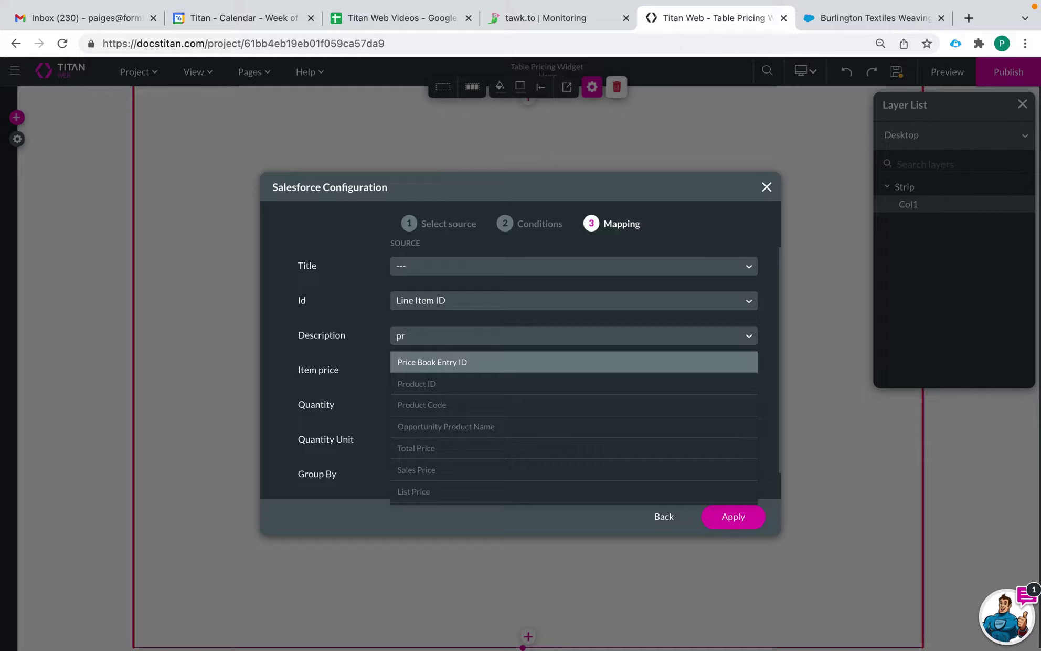
{"action": "left_click", "coordinate": [447, 385]}
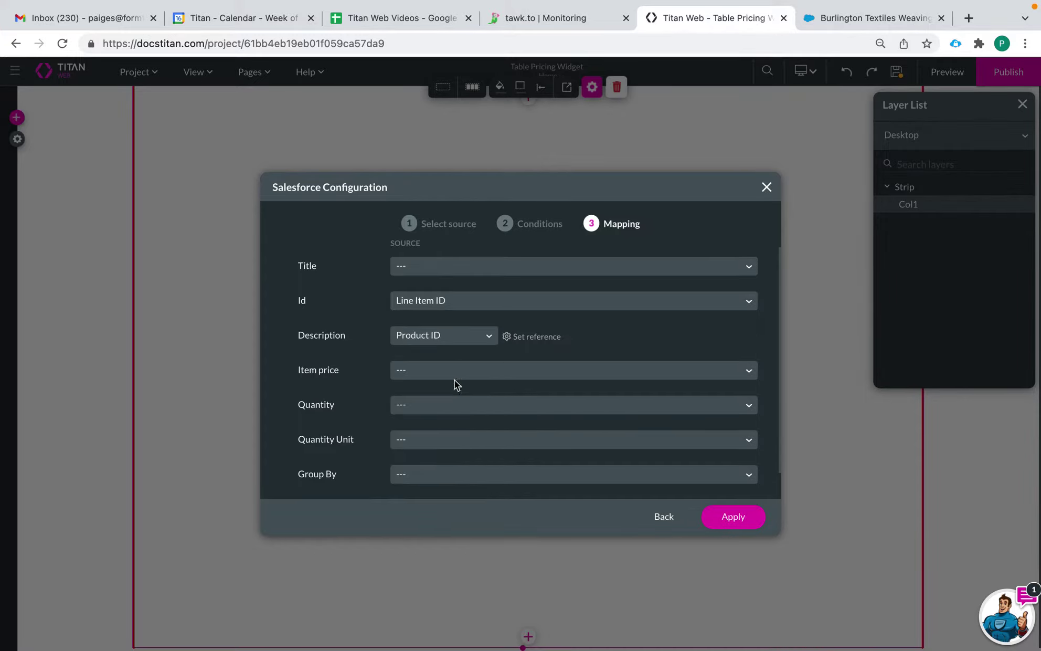
{"action": "left_click", "coordinate": [508, 338]}
{"action": "left_click", "coordinate": [540, 347]}
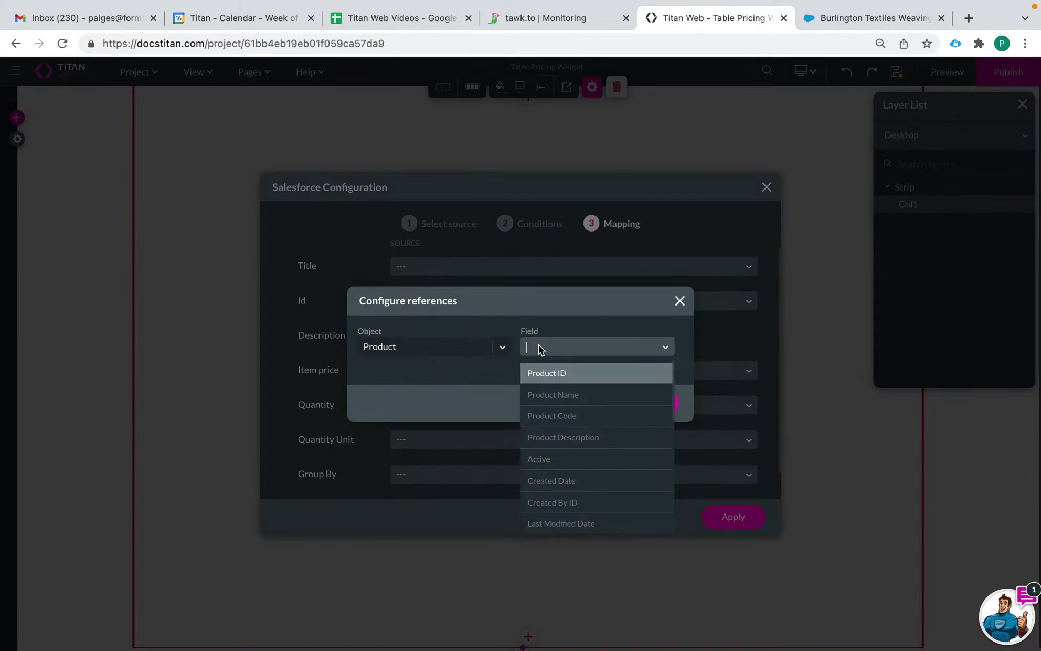
{"action": "left_click", "coordinate": [556, 395]}
{"action": "left_click", "coordinate": [640, 405]}
Map the Item price to Sales Price and the Quantity to the Quantity field
{"action": "scroll", "coordinate": [488, 369], "scroll_direction": "down", "scroll_amount": 1}
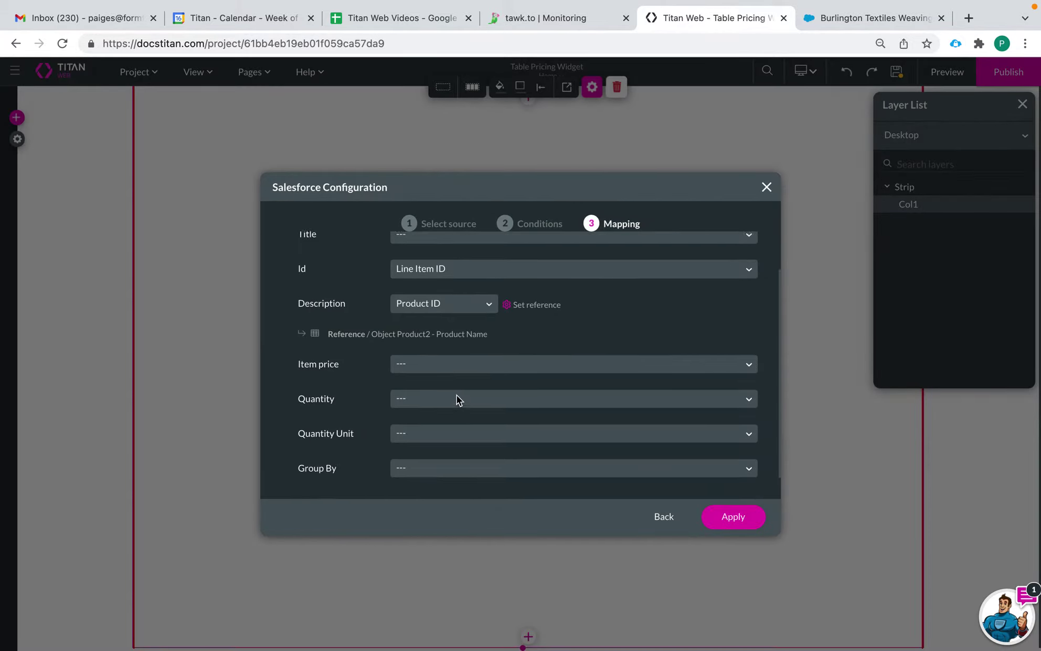
{"action": "left_click", "coordinate": [426, 363]}
{"action": "type", "text": "sales"}
{"action": "left_click", "coordinate": [422, 393]}
{"action": "left_click", "coordinate": [425, 395]}
{"action": "type", "text": "qua"}
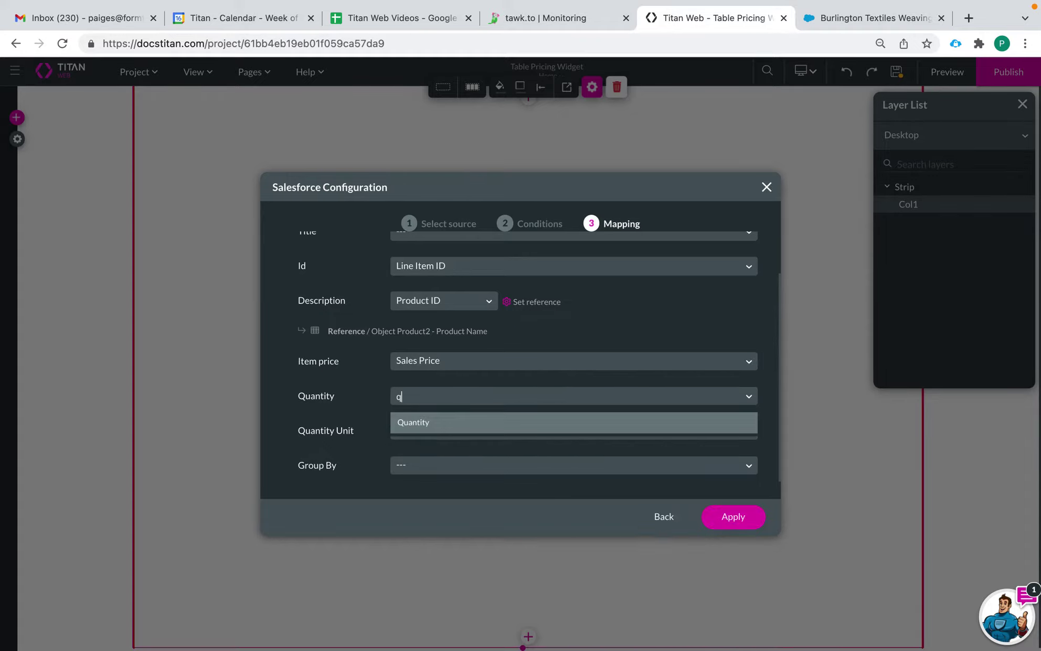
{"action": "left_click", "coordinate": [429, 429]}
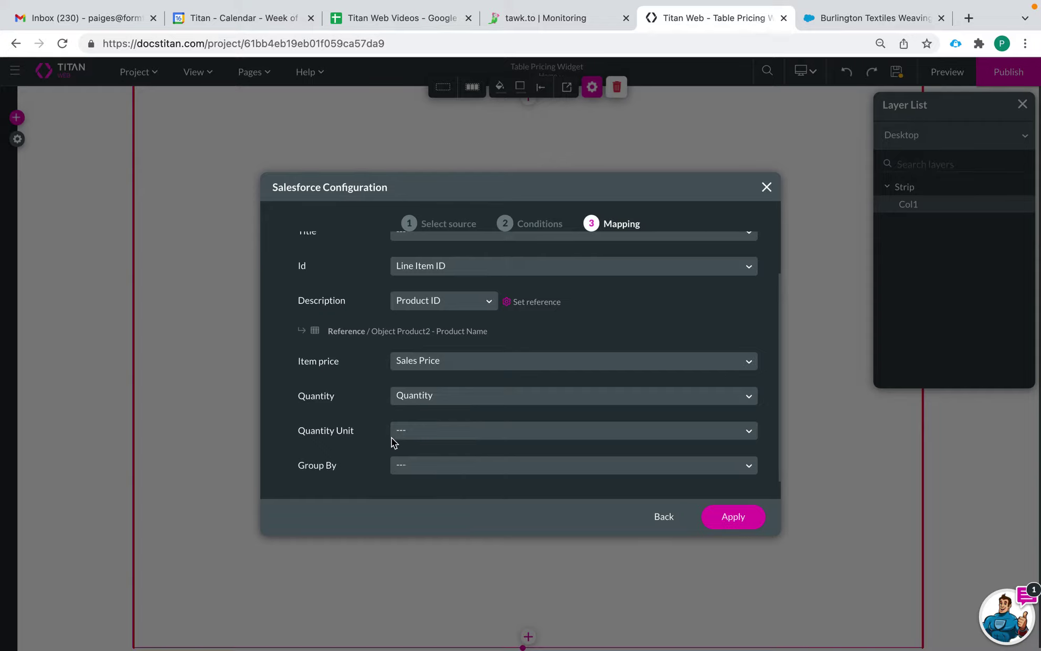
Set Group By to Product ID with a reference to the Product object's Product Family field
{"action": "left_click", "coordinate": [429, 472]}
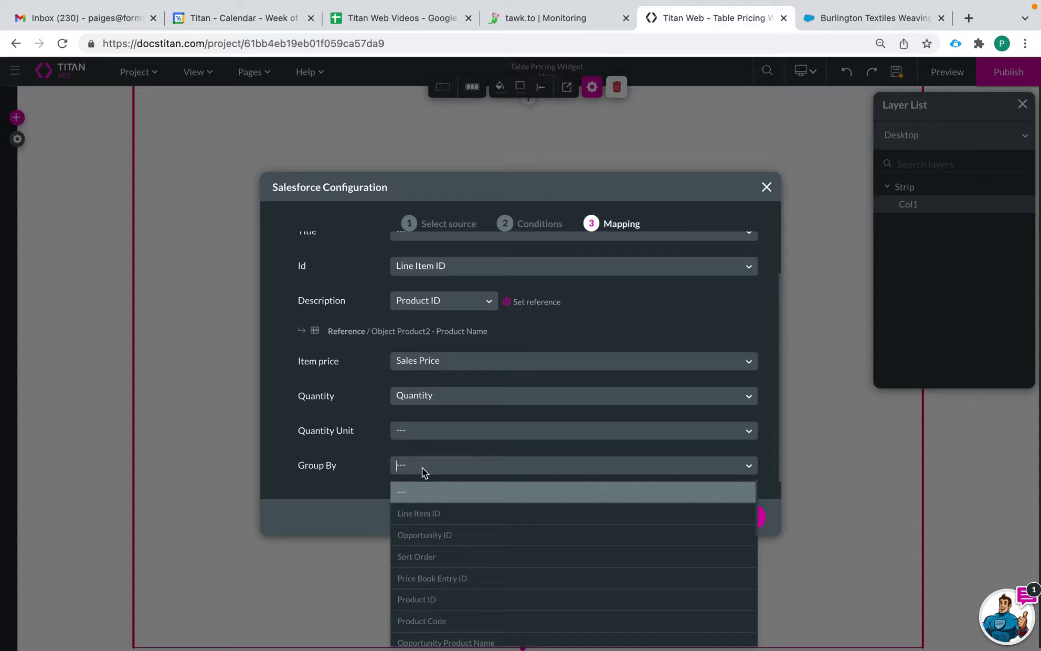
{"action": "left_click", "coordinate": [452, 600]}
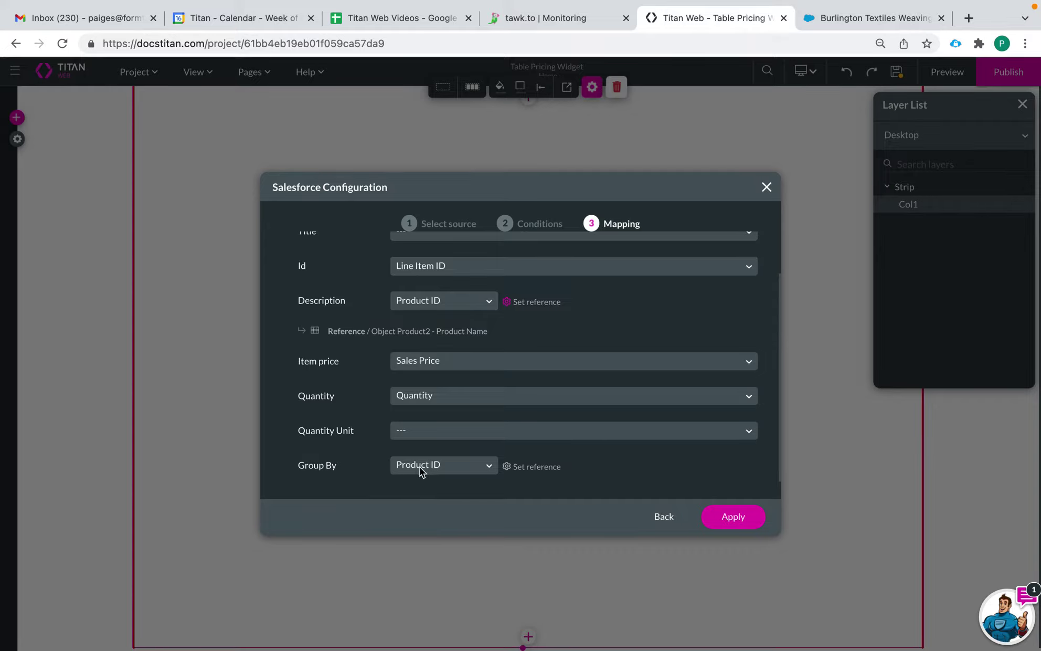
{"action": "left_click", "coordinate": [506, 467]}
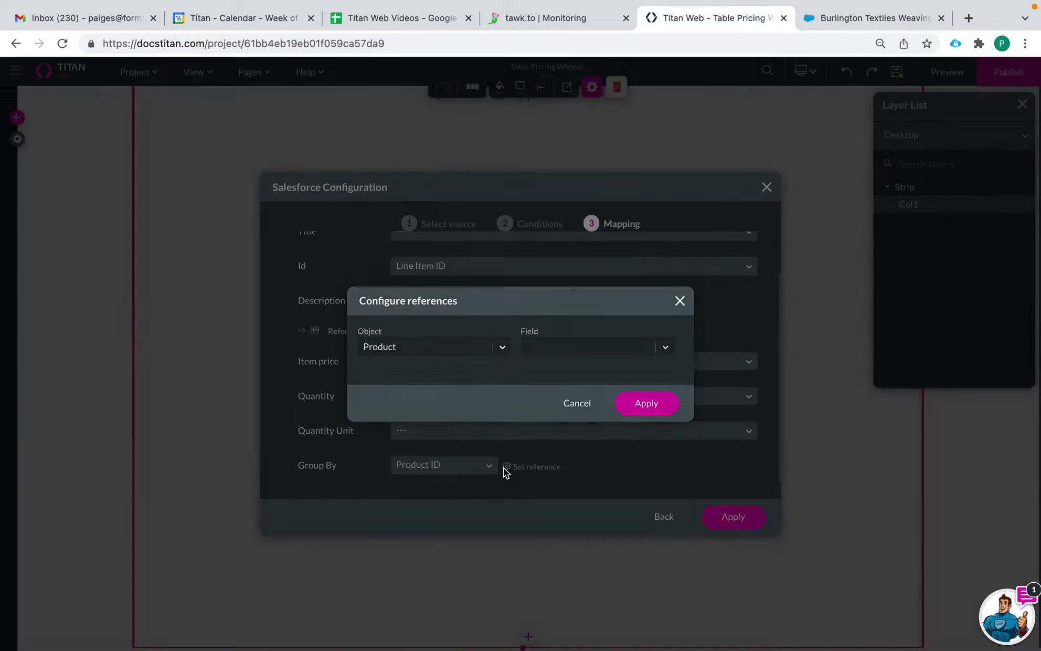
{"action": "left_click", "coordinate": [554, 347]}
{"action": "type", "text": "p"}
{"action": "key", "text": "BackSpace"}
{"action": "type", "text": "fam"}
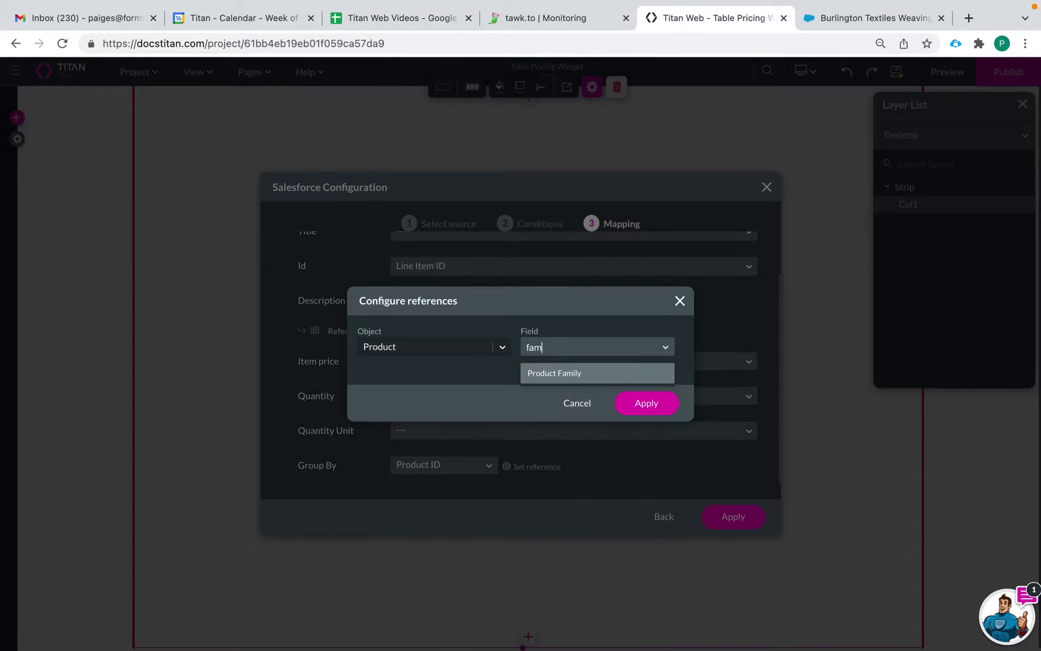
{"action": "left_click", "coordinate": [576, 375]}
{"action": "left_click", "coordinate": [625, 402]}
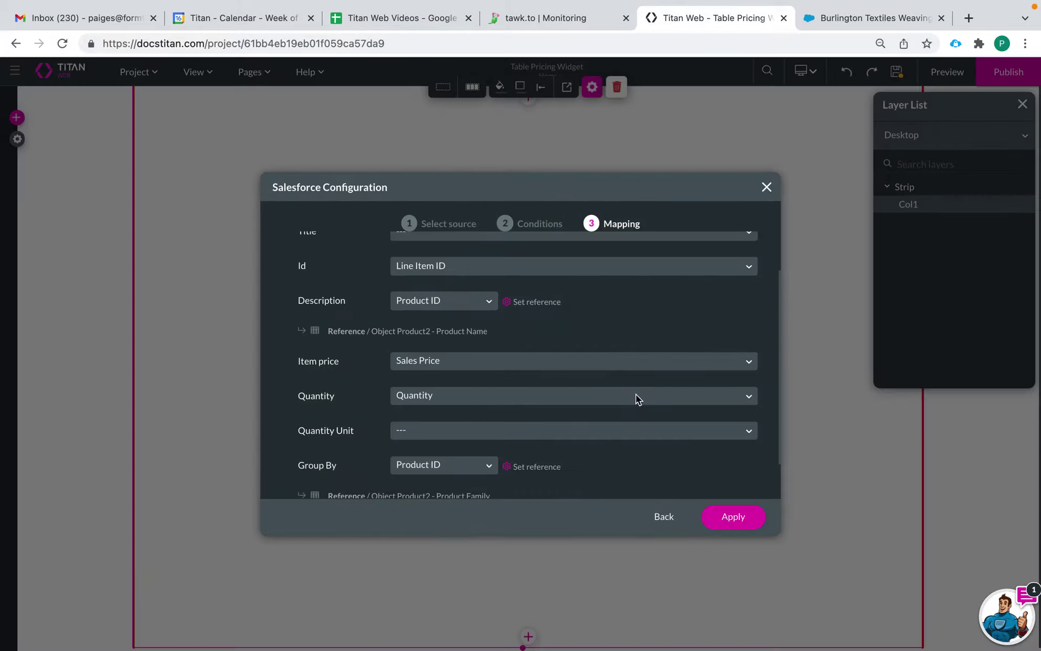
Map the Title to Product ID with a reference to the Product object's Product Family, and apply the Salesforce mapping
{"action": "scroll", "coordinate": [525, 371], "scroll_direction": "down", "scroll_amount": 2}
{"action": "scroll", "coordinate": [525, 372], "scroll_direction": "up", "scroll_amount": 4}
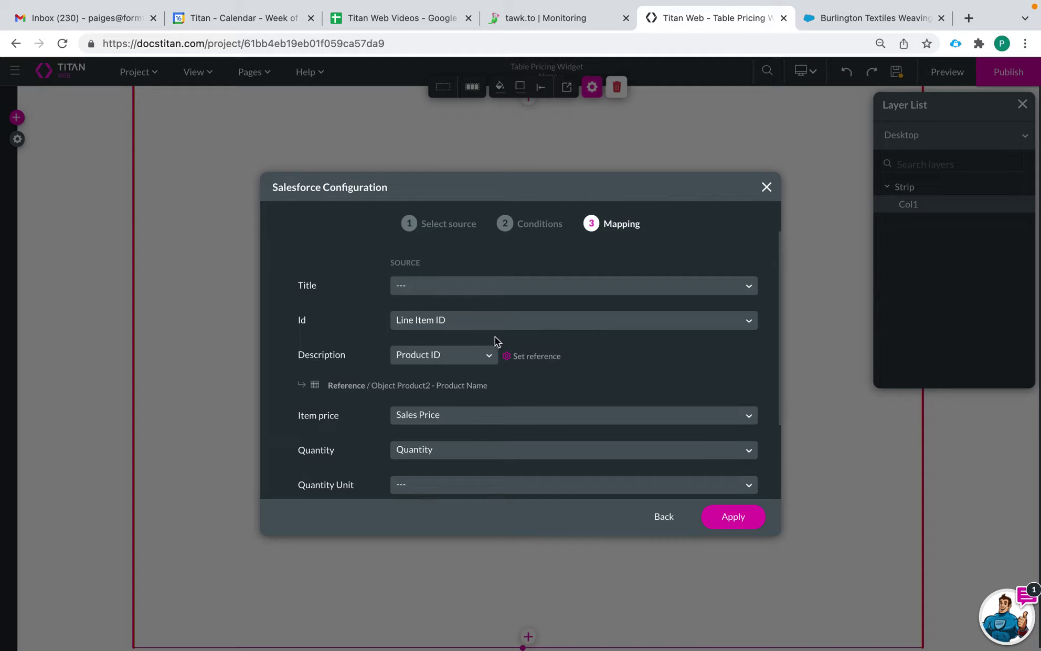
{"action": "left_click", "coordinate": [443, 285]}
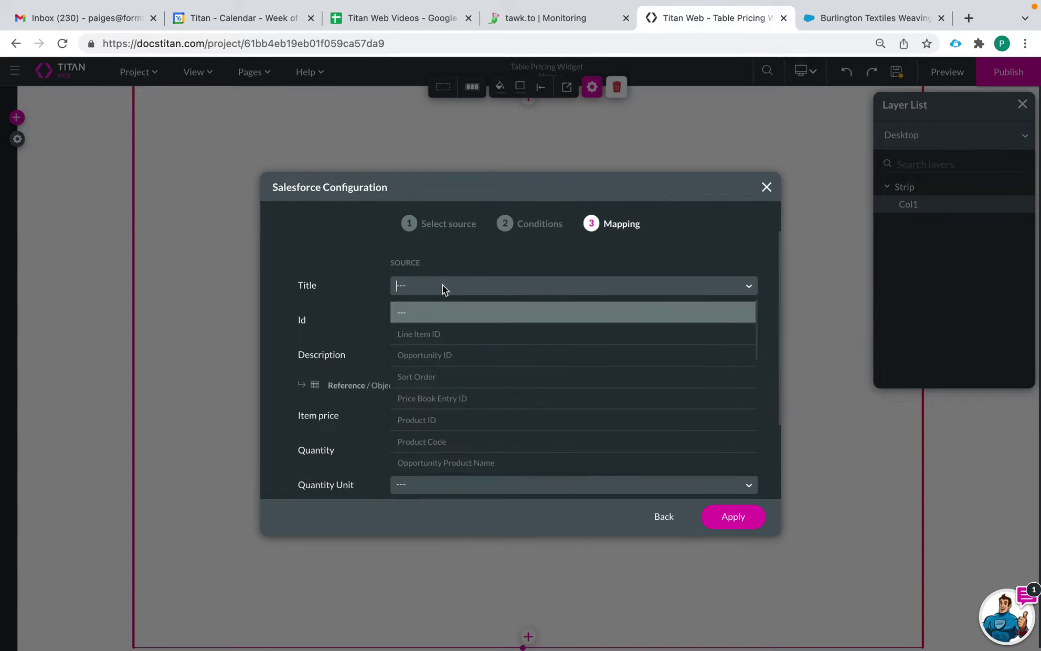
{"action": "type", "text": "pr"}
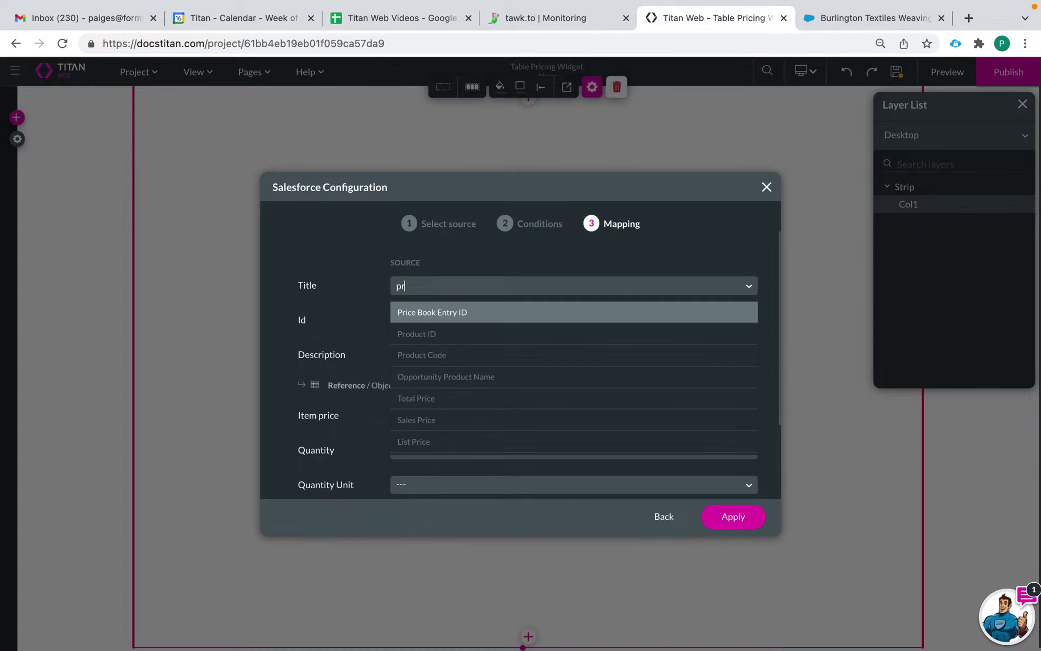
{"action": "left_click", "coordinate": [444, 331]}
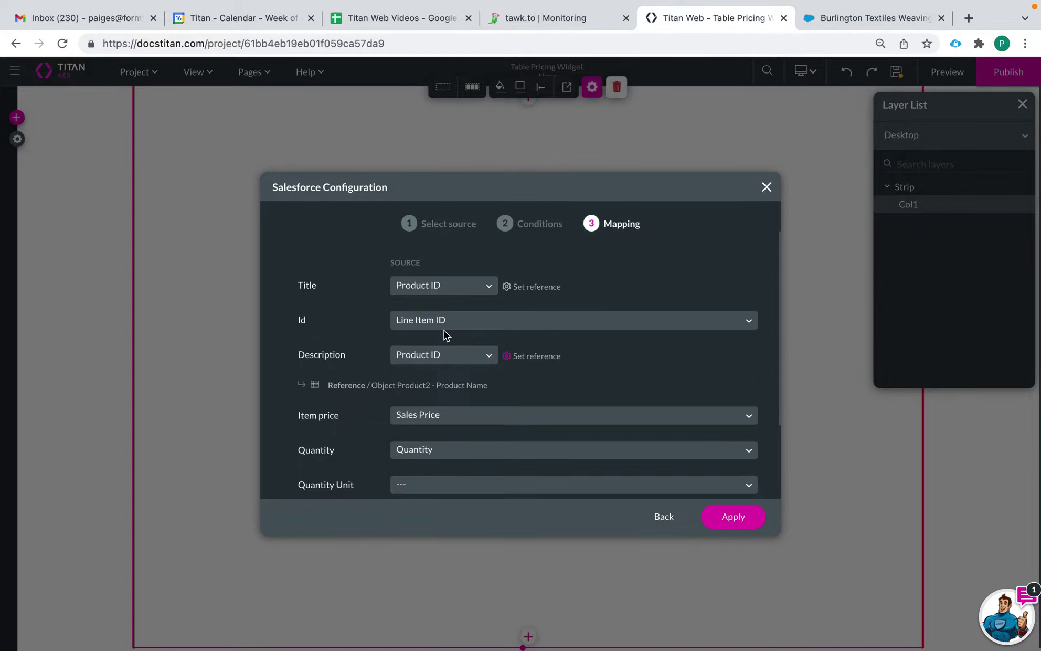
{"action": "left_click", "coordinate": [510, 287]}
{"action": "left_click", "coordinate": [547, 345]}
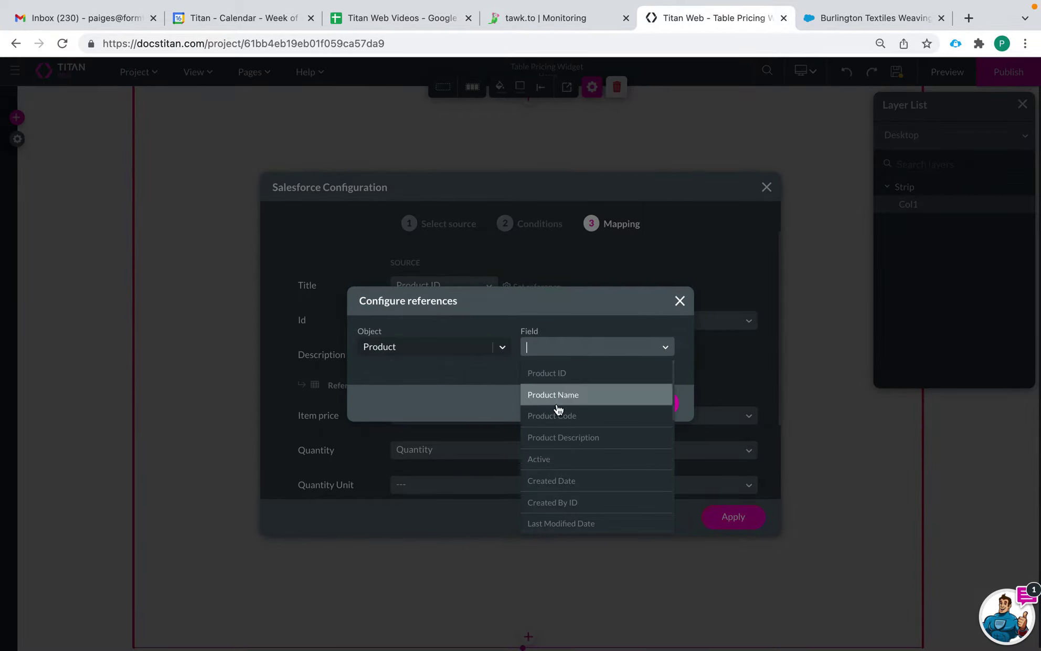
{"action": "type", "text": "fa"}
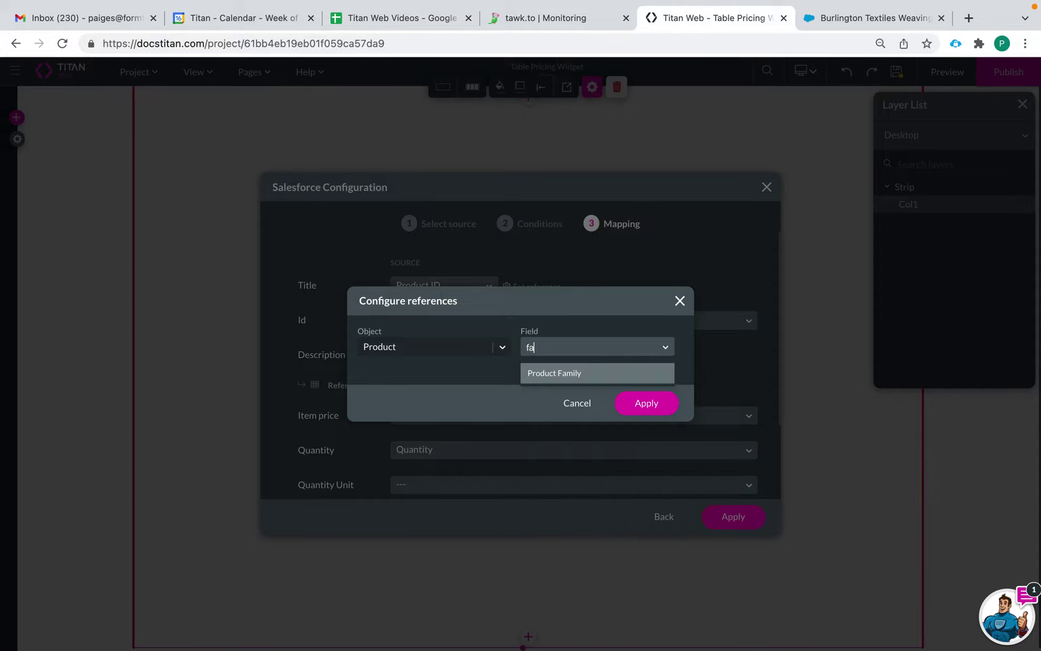
{"action": "left_click", "coordinate": [576, 380]}
{"action": "left_click", "coordinate": [637, 401]}
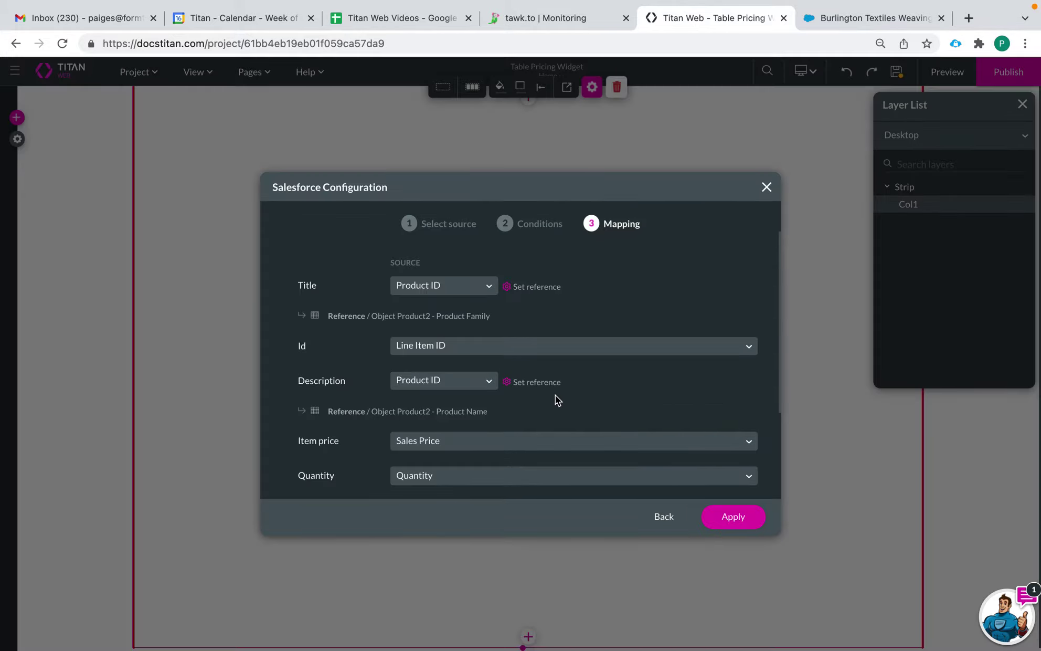
{"action": "scroll", "coordinate": [556, 396], "scroll_direction": "down", "scroll_amount": 3}
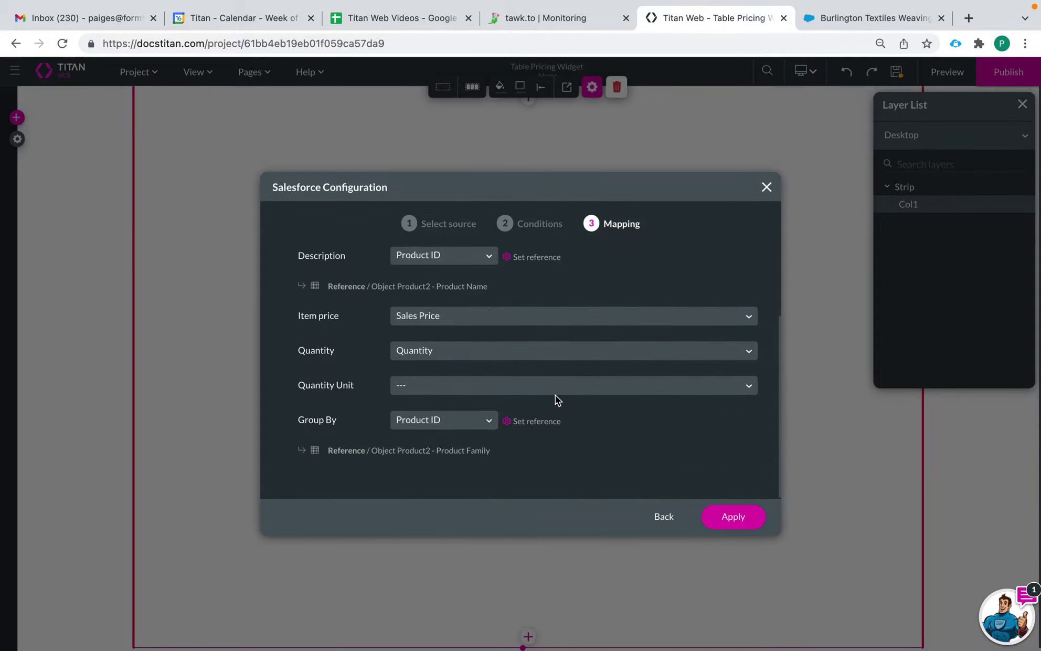
{"action": "left_click", "coordinate": [727, 517]}
Move the TablePricing widget up towards the start of the column and widen it across most of the column
{"action": "left_click_drag", "start_coordinate": [460, 304], "coordinate": [337, 212]}
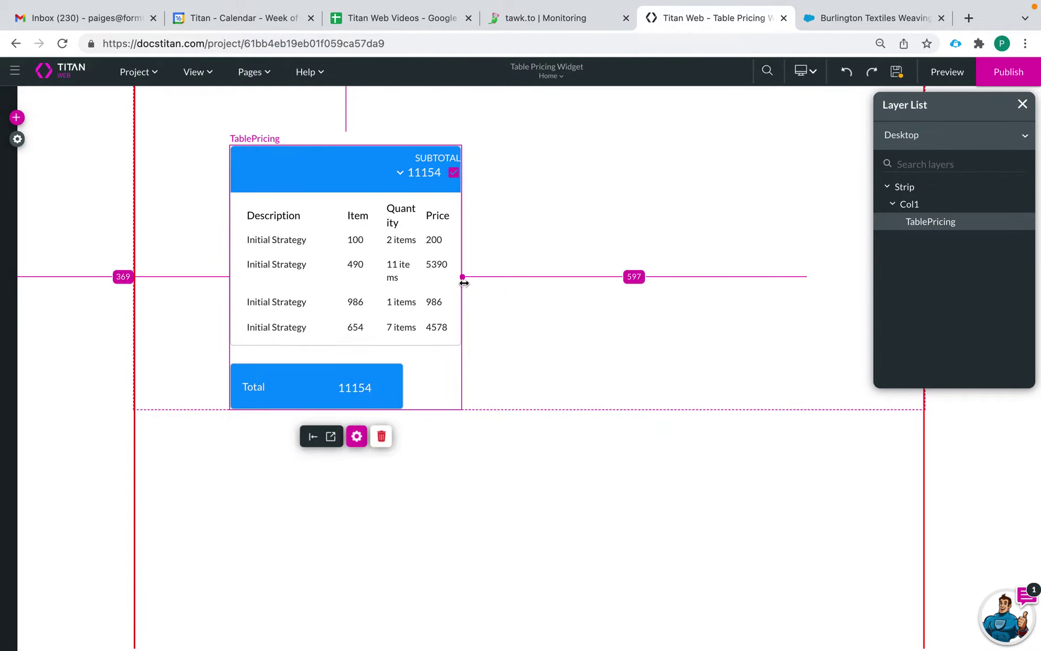
{"action": "left_click_drag", "start_coordinate": [462, 283], "coordinate": [775, 272]}
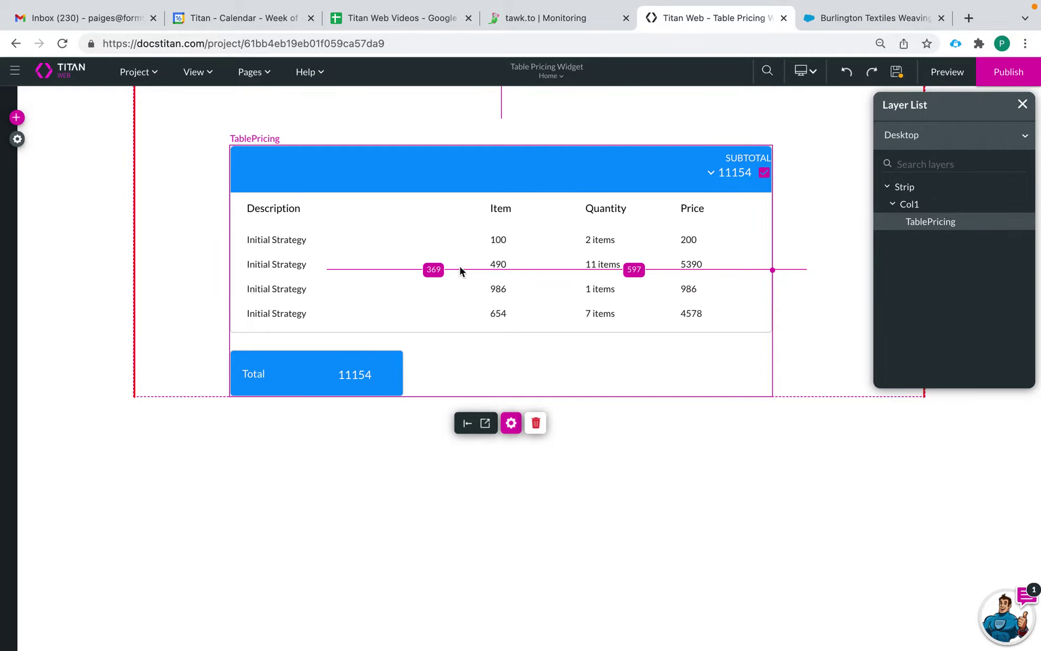
{"action": "mouse_move", "coordinate": [270, 262]}
{"action": "left_mouse_down"}
{"action": "mouse_move", "coordinate": [250, 242]}
{"action": "mouse_move", "coordinate": [330, 247]}
{"action": "mouse_move", "coordinate": [254, 247]}
{"action": "left_mouse_up"}
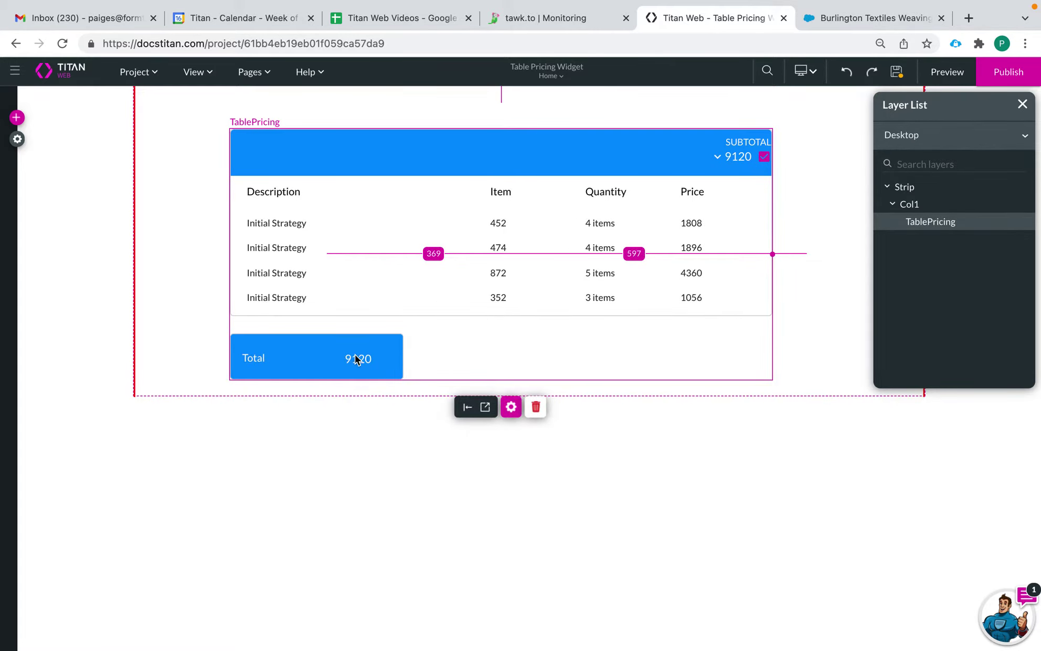
Set the TablePricing widget's price format to ###,### with the postfix Dollars, and move the settings clear of the table
{"action": "left_click", "coordinate": [511, 407]}
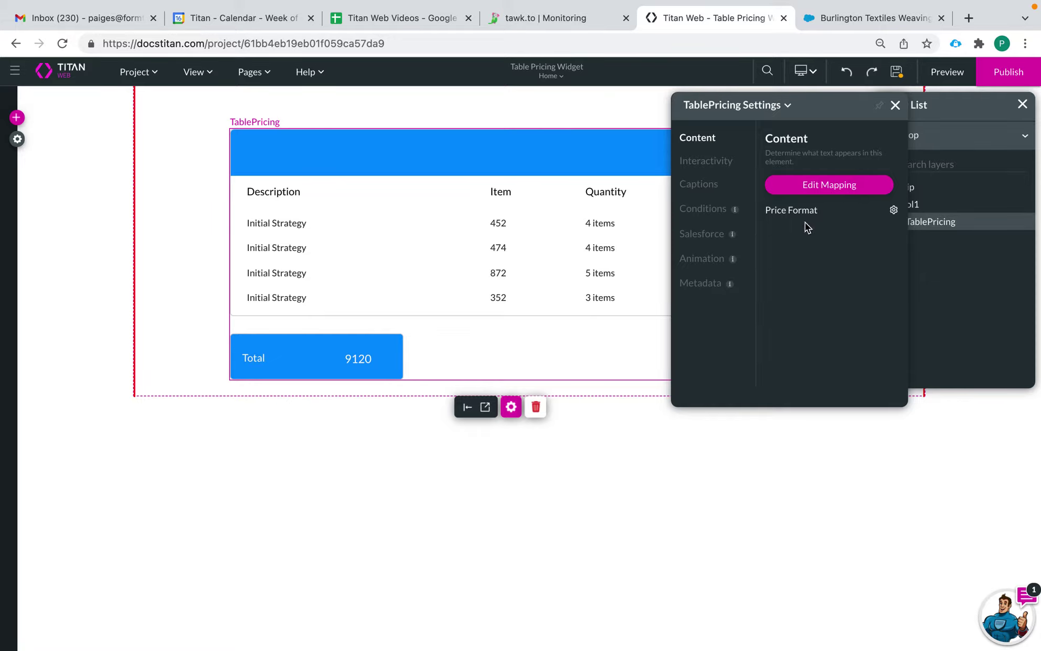
{"action": "left_click", "coordinate": [894, 211]}
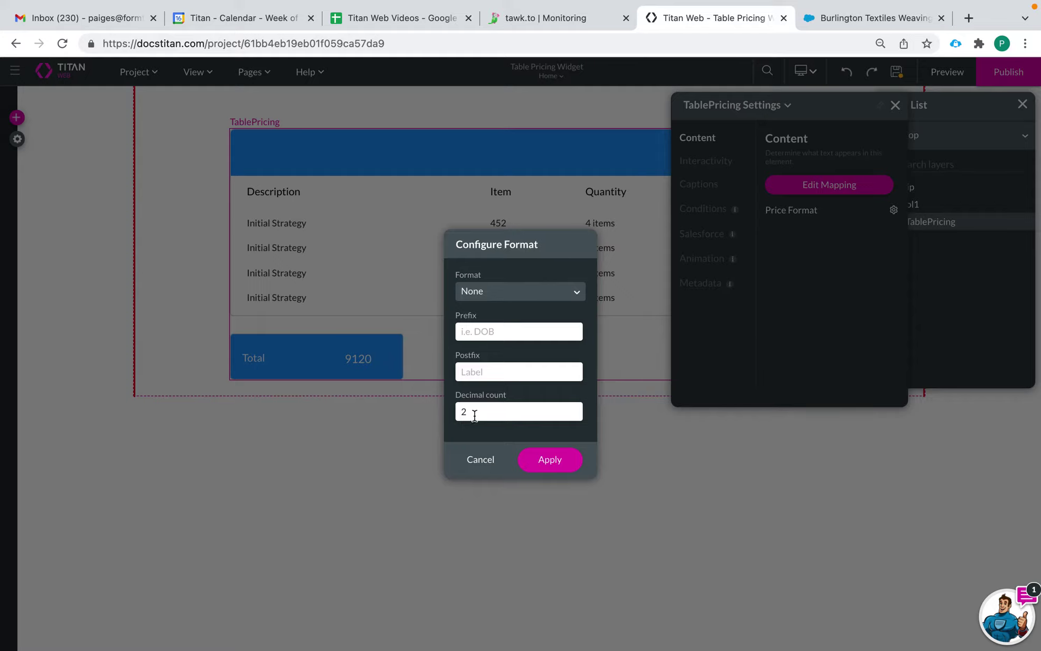
{"action": "left_click", "coordinate": [516, 292]}
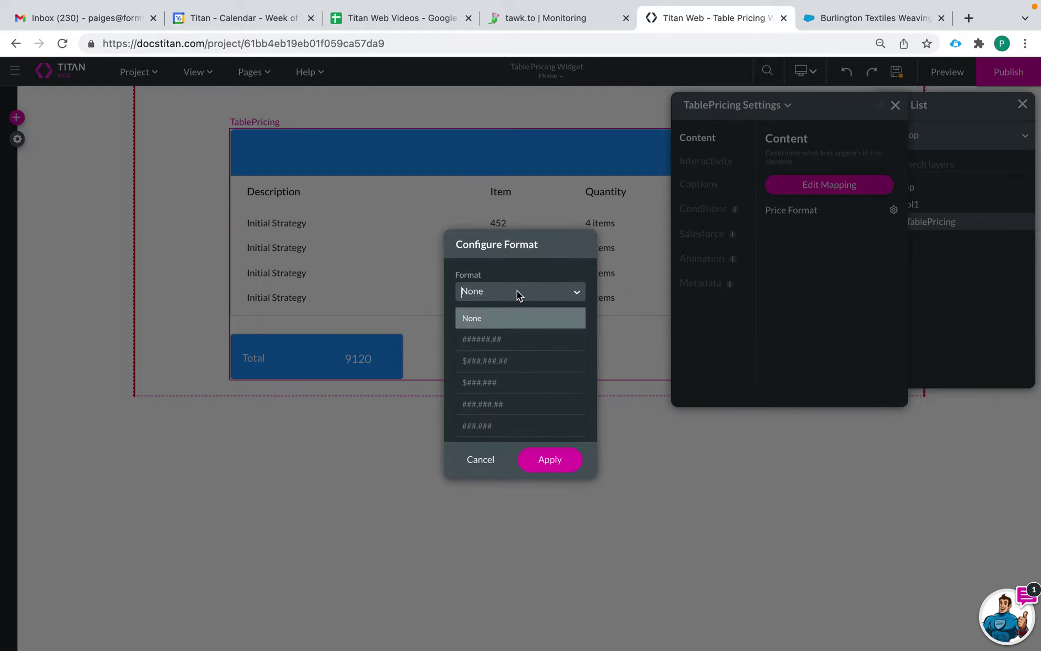
{"action": "left_click", "coordinate": [517, 382]}
{"action": "left_click", "coordinate": [507, 331]}
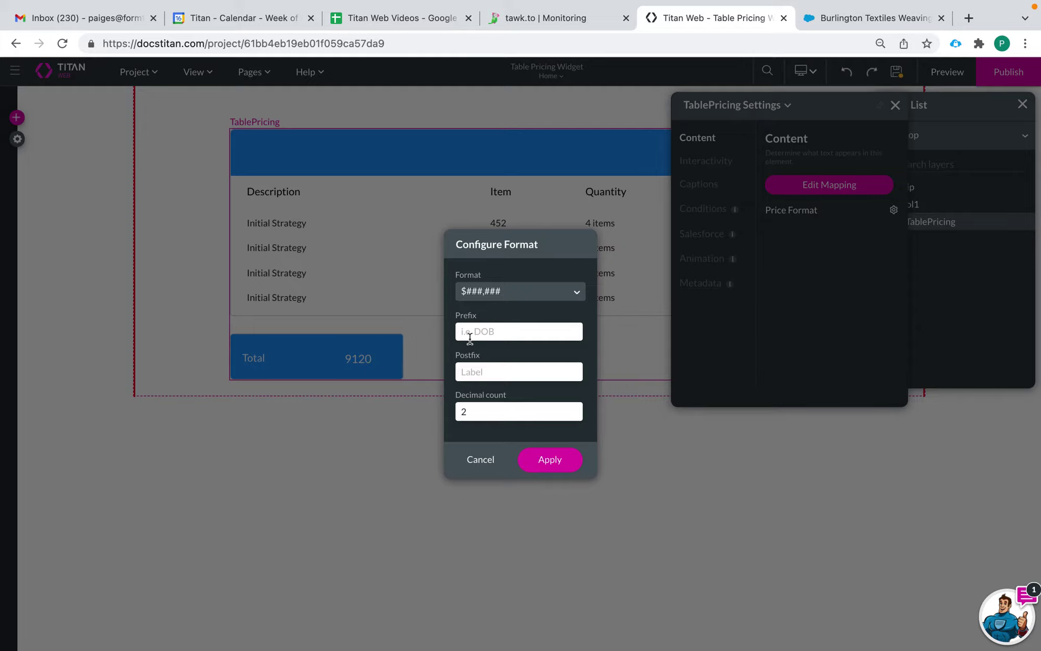
{"action": "left_click", "coordinate": [471, 371]}
{"action": "type", "text": "Dollars"}
{"action": "left_click", "coordinate": [485, 299]}
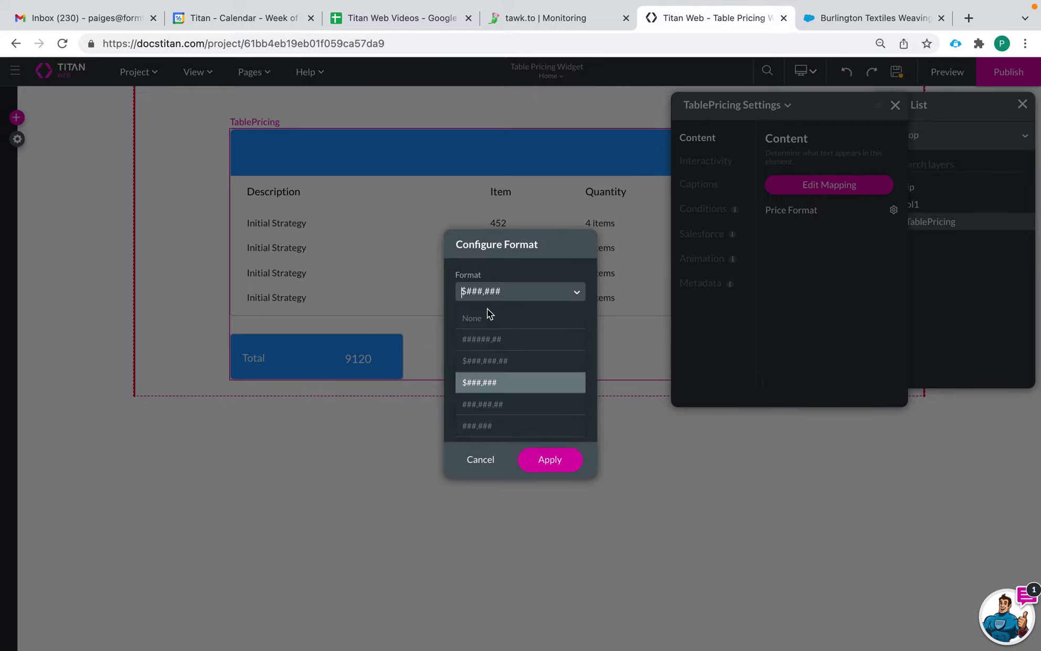
{"action": "left_click", "coordinate": [511, 425]}
{"action": "left_click", "coordinate": [512, 298]}
{"action": "left_click", "coordinate": [525, 425]}
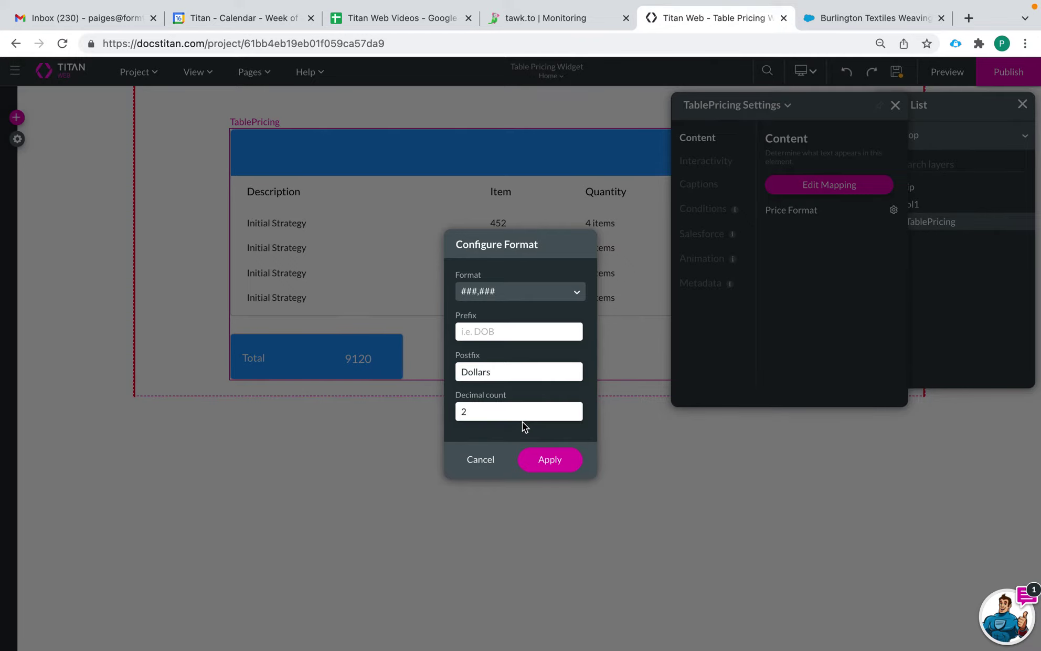
{"action": "left_click", "coordinate": [567, 465]}
{"action": "left_click_drag", "start_coordinate": [854, 109], "coordinate": [887, 387]}
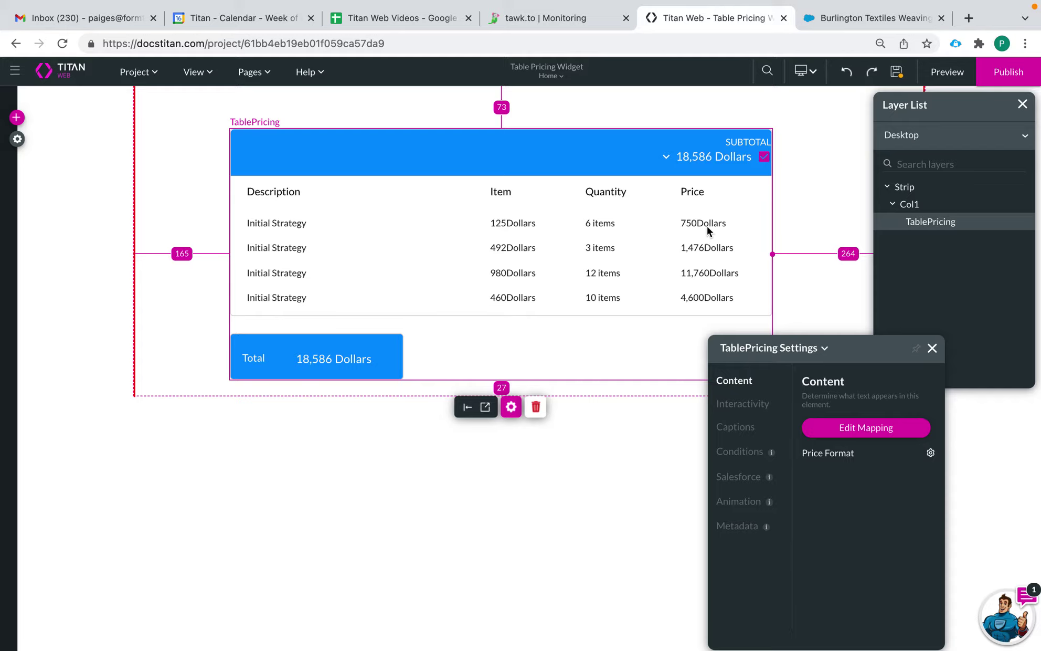
Add a space before the Dollars postfix in the price format and apply it
{"action": "left_click", "coordinate": [931, 453]}
{"action": "left_click", "coordinate": [463, 372]}
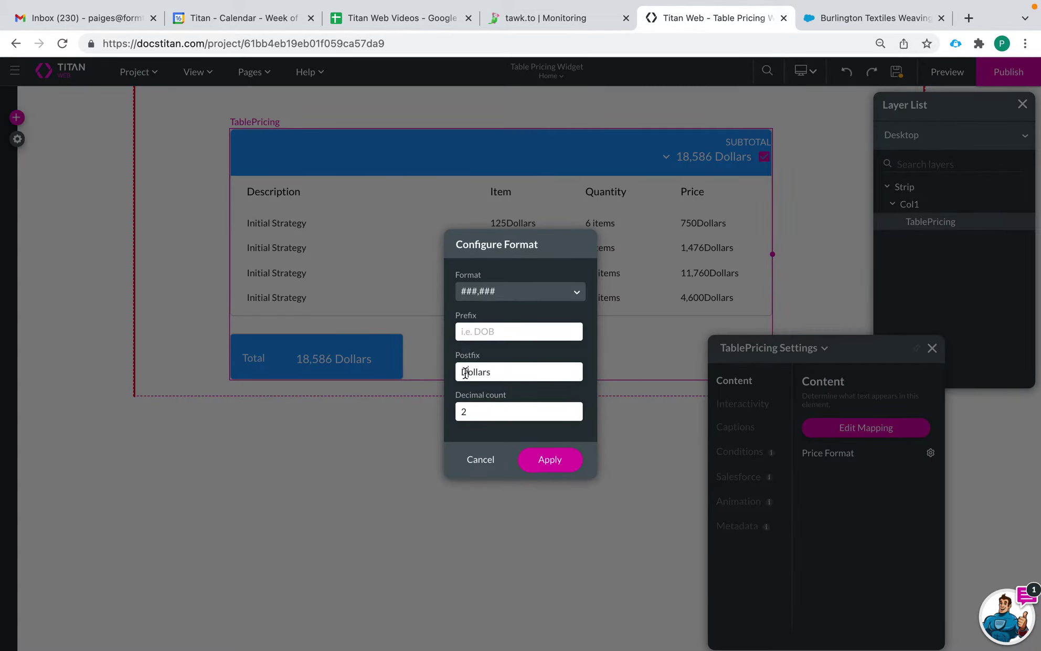
{"action": "left_click", "coordinate": [546, 460]}
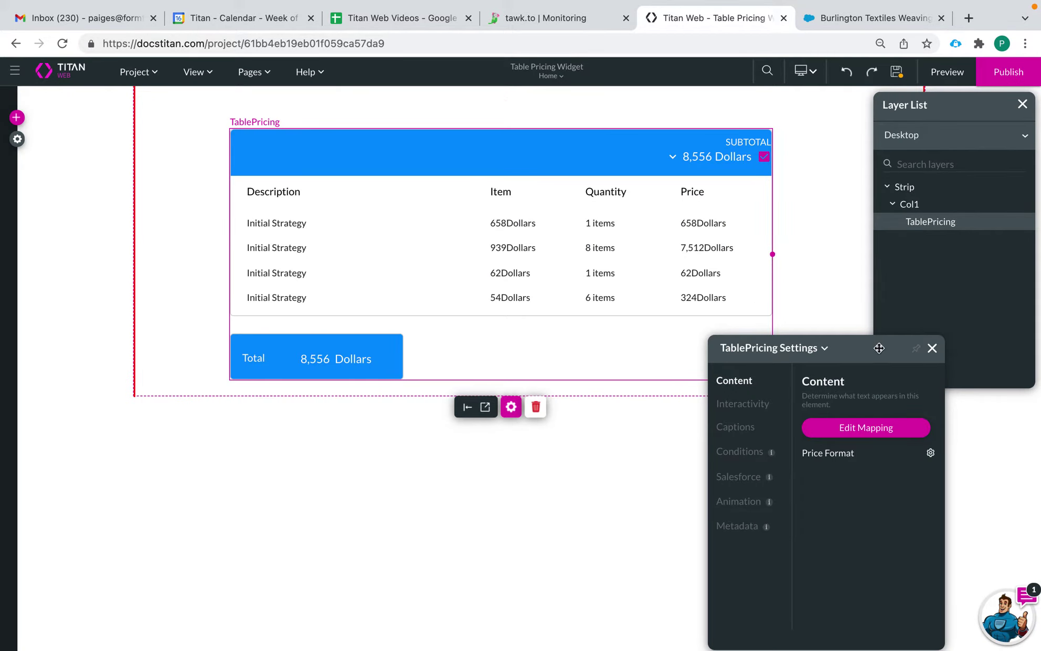
Clear the postfix, set the price format to $###,###, empty the decimal count, and apply the format
{"action": "left_click", "coordinate": [931, 453]}
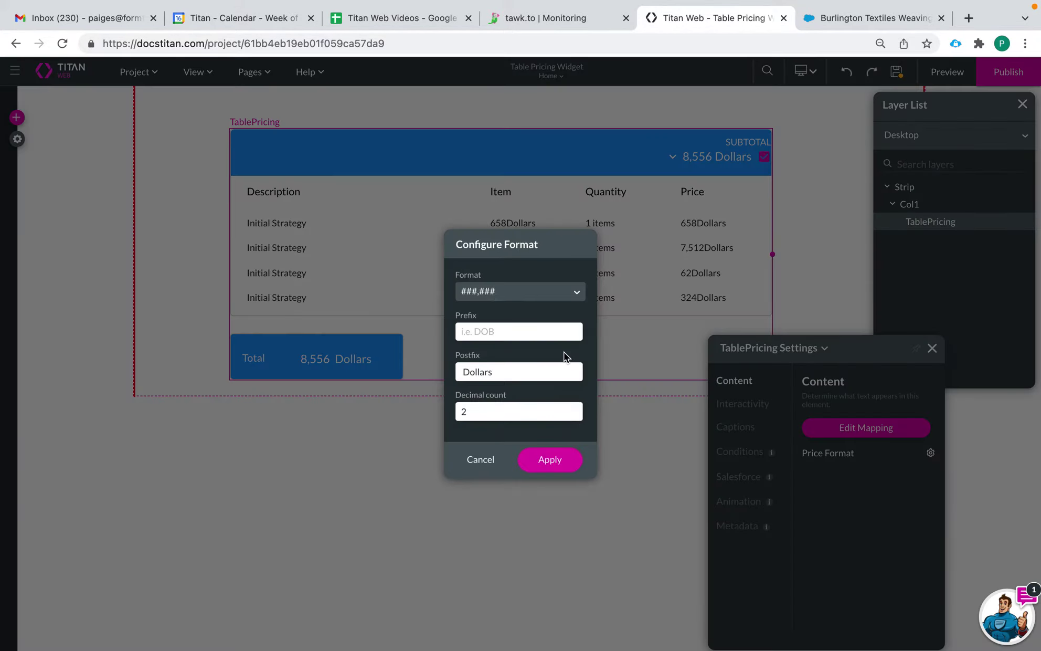
{"action": "left_click_drag", "start_coordinate": [508, 372], "coordinate": [421, 379]}
{"action": "key", "text": "BackSpace"}
{"action": "left_click", "coordinate": [519, 302]}
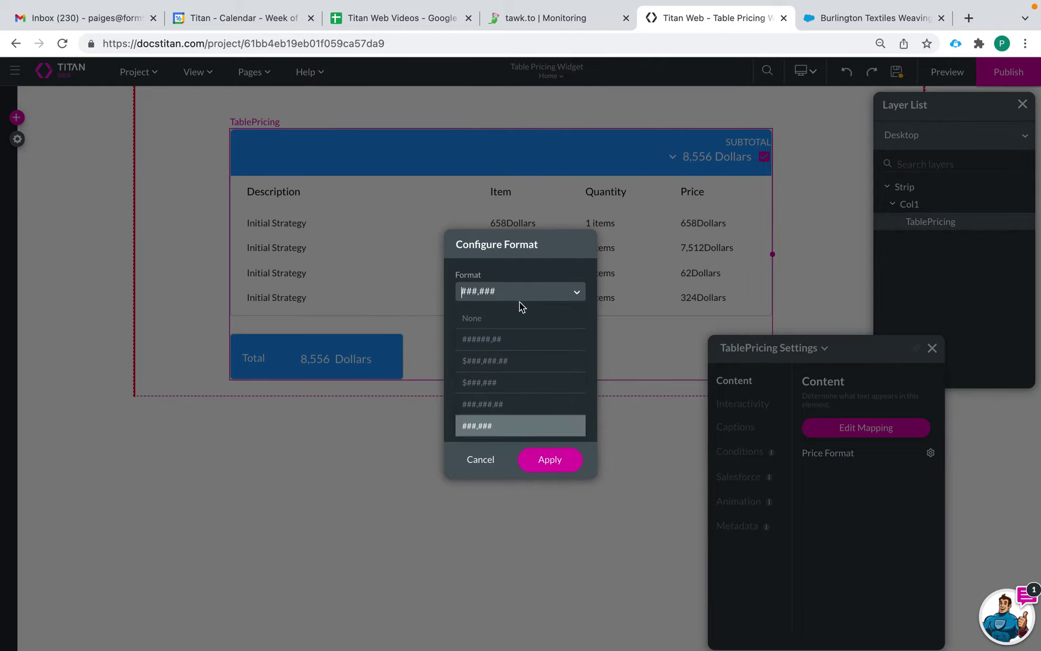
{"action": "left_click", "coordinate": [535, 382]}
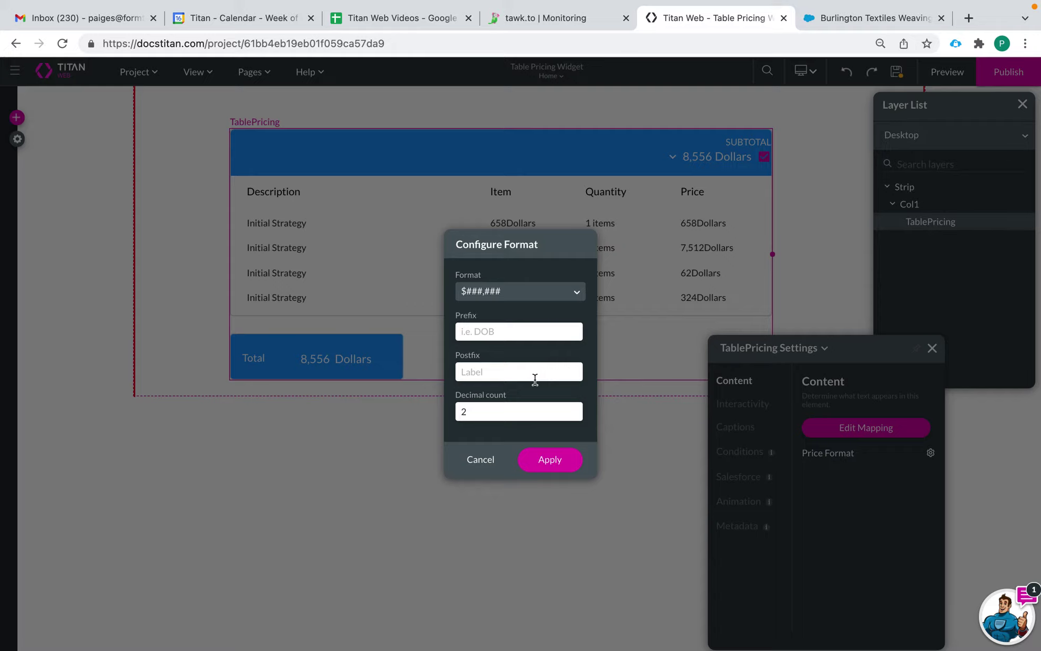
{"action": "left_click", "coordinate": [482, 407]}
{"action": "key", "text": "BackSpace"}
{"action": "left_click", "coordinate": [548, 459]}
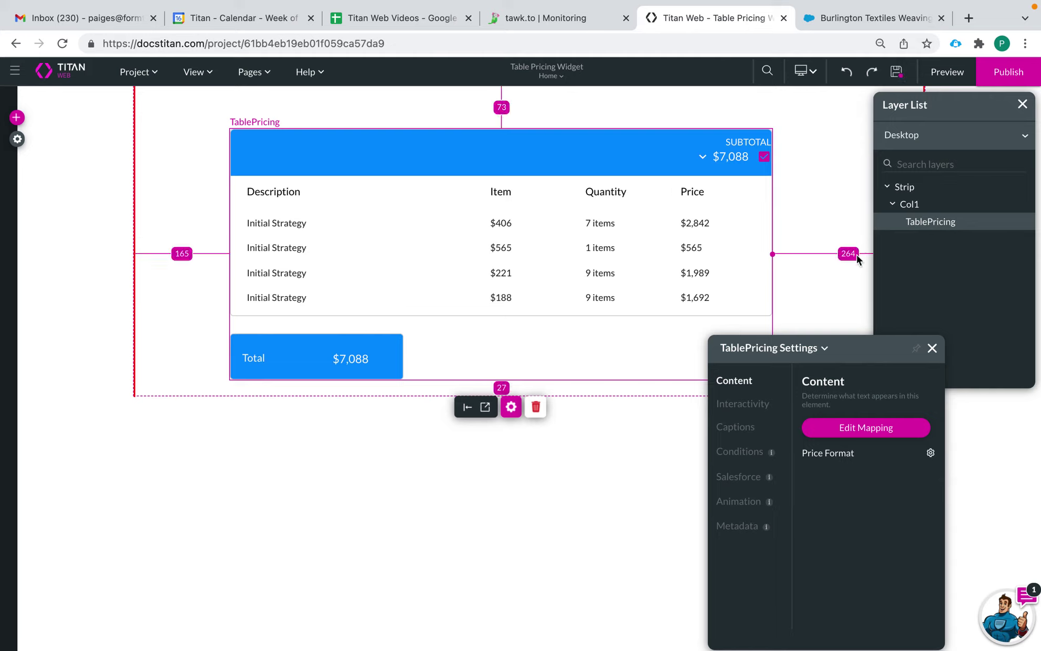
Try hiding the widget's subtotal and its total one at a time, restoring each
{"action": "left_click", "coordinate": [756, 408]}
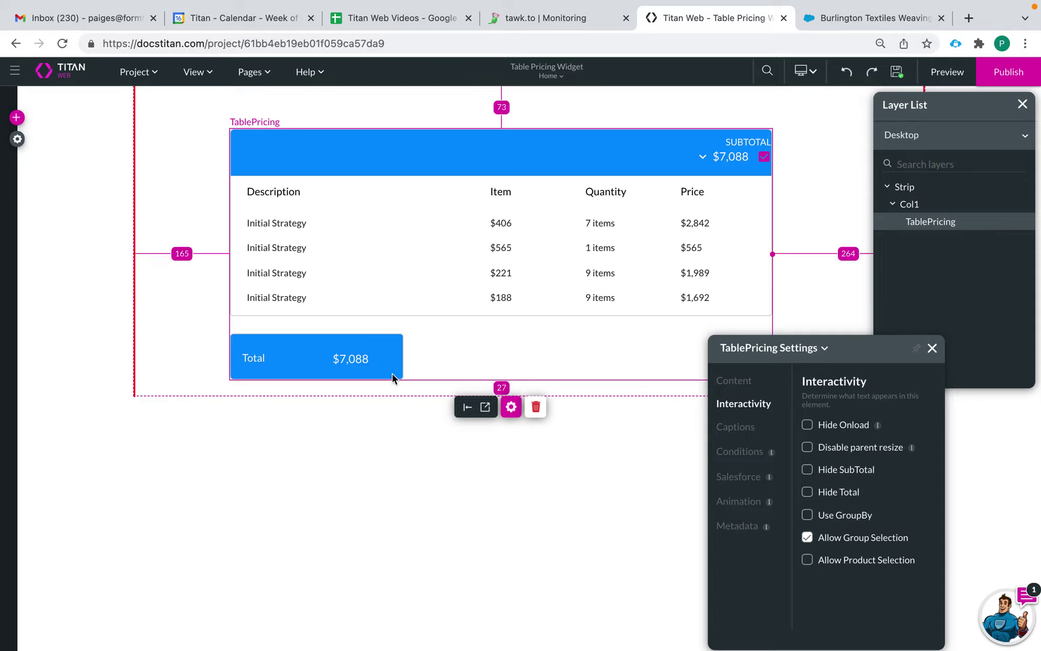
{"action": "left_click", "coordinate": [169, 347]}
{"action": "left_click", "coordinate": [257, 299]}
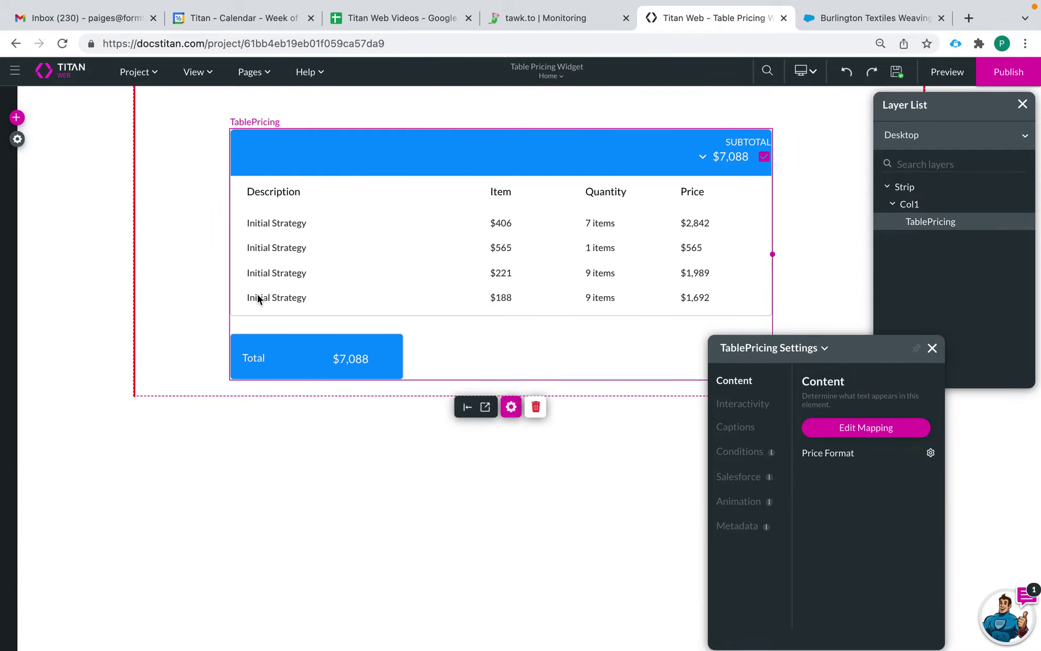
{"action": "left_click", "coordinate": [734, 413]}
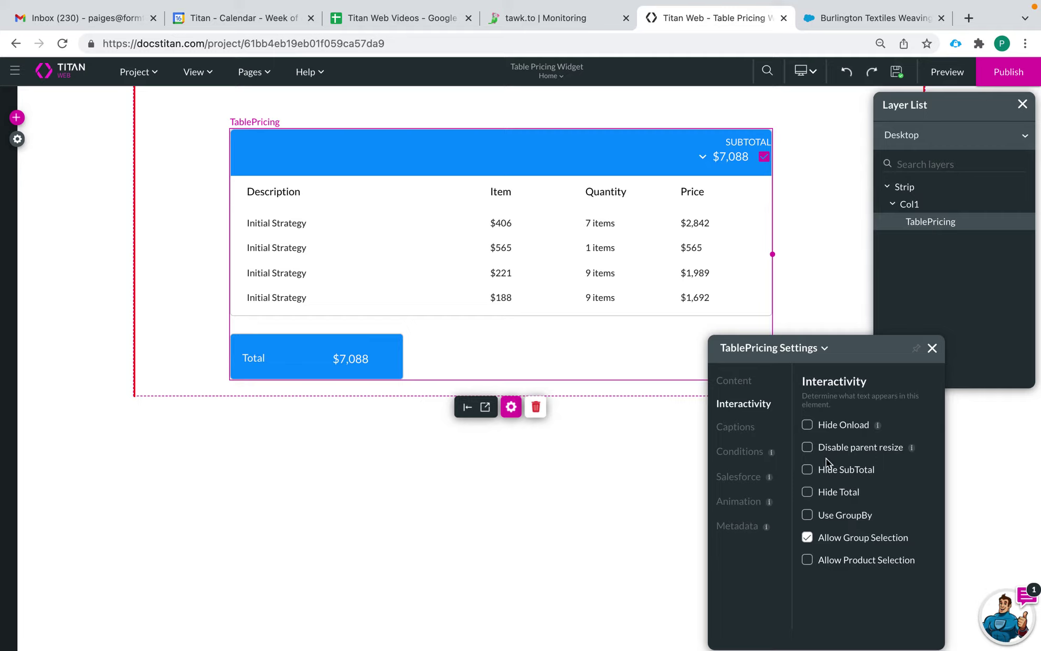
{"action": "left_click", "coordinate": [807, 472]}
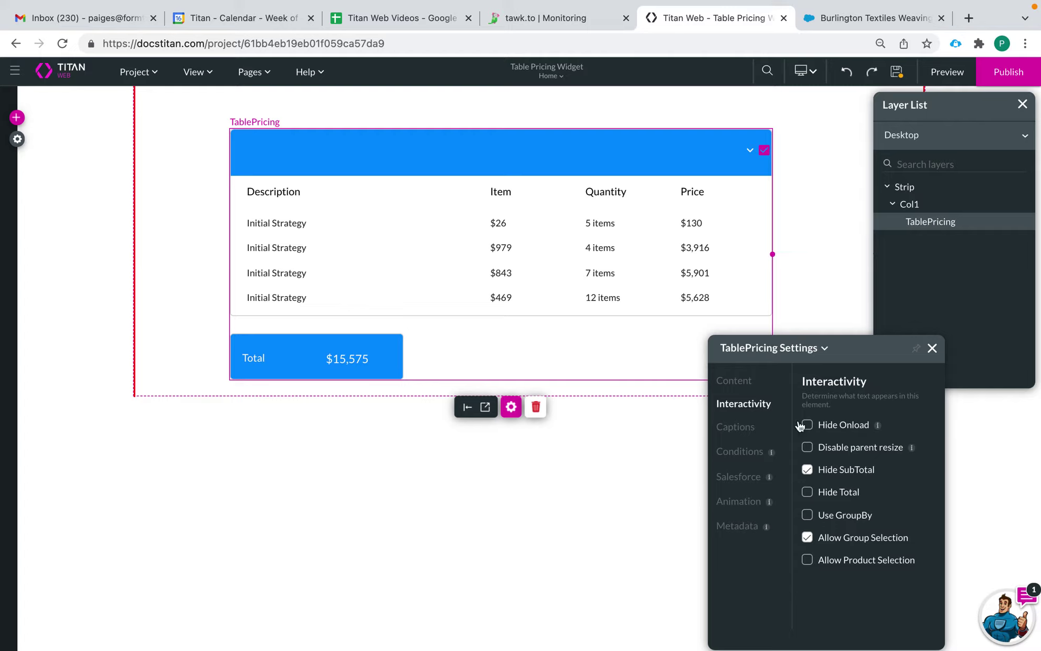
{"action": "left_click", "coordinate": [808, 470]}
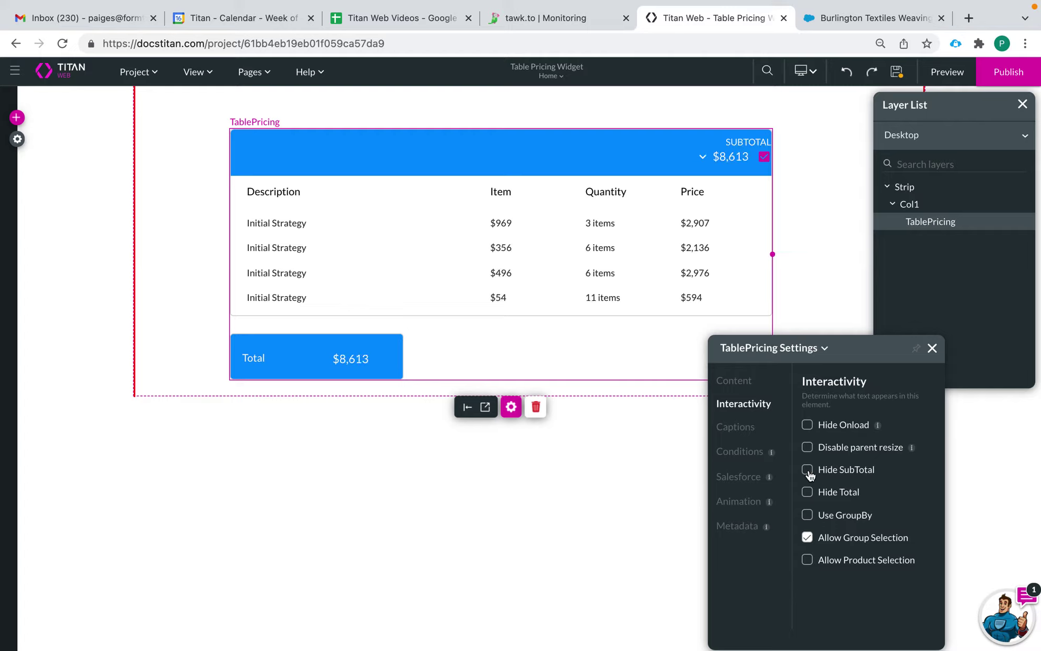
{"action": "left_click", "coordinate": [807, 492]}
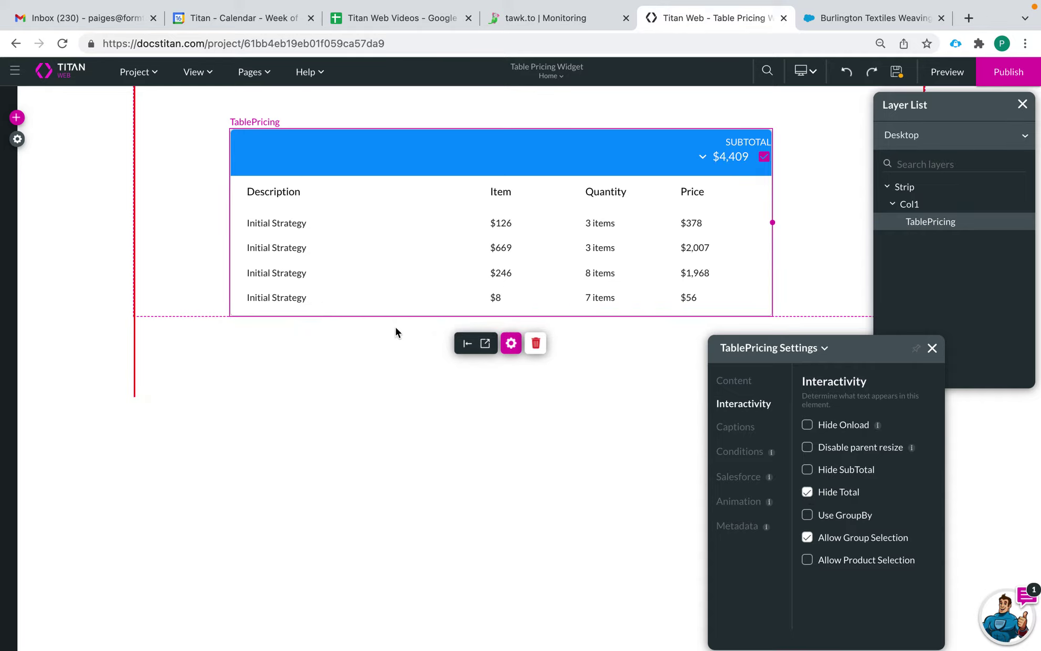
{"action": "left_click", "coordinate": [808, 494]}
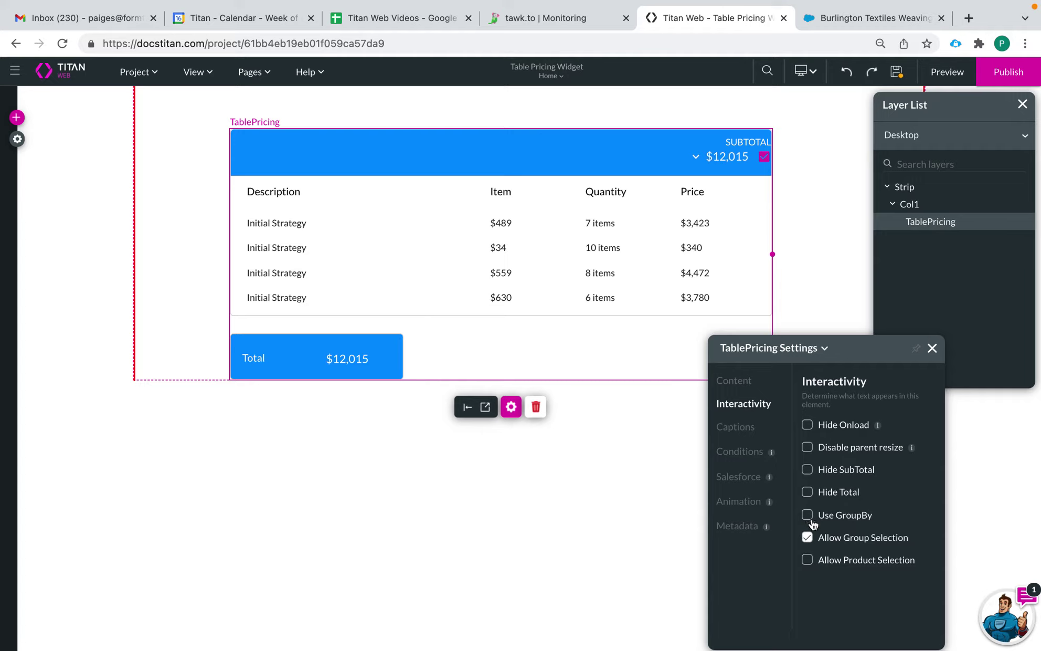
Enable Use GroupBy for the widget and check the Group By field in its Salesforce mapping
{"action": "left_click", "coordinate": [808, 517]}
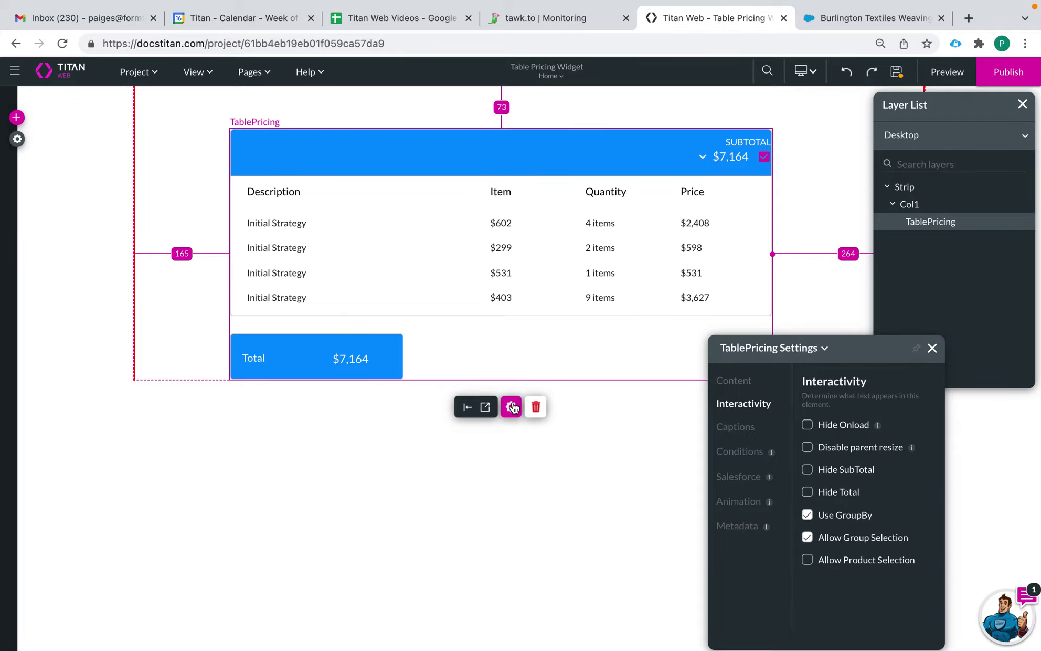
{"action": "left_click", "coordinate": [742, 383]}
{"action": "left_click", "coordinate": [851, 427]}
{"action": "scroll", "coordinate": [617, 386], "scroll_direction": "down", "scroll_amount": 3}
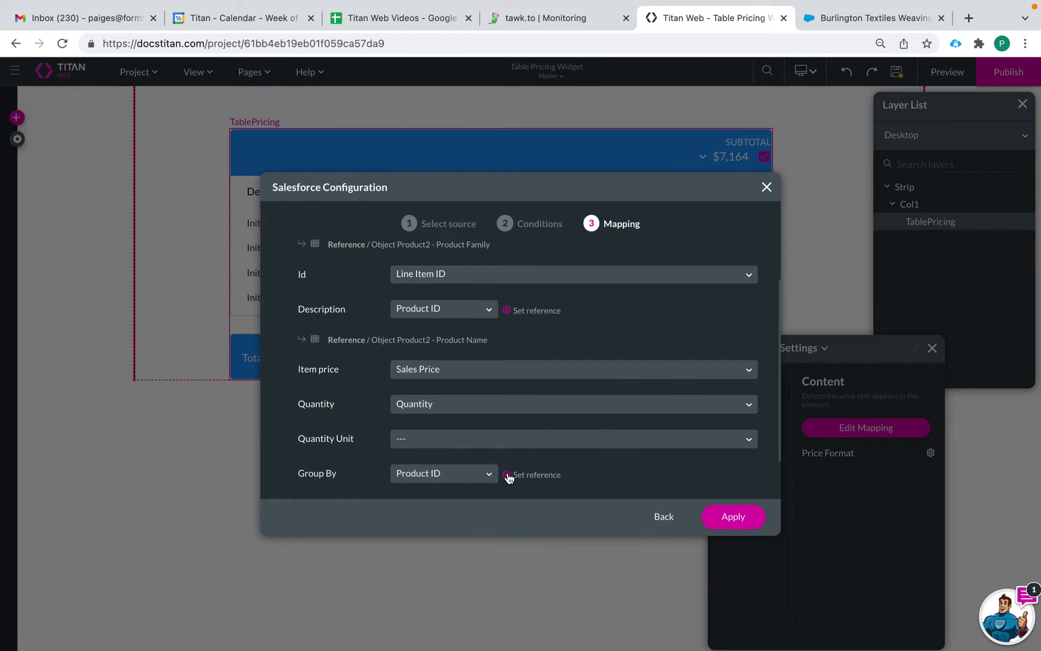
{"action": "left_click", "coordinate": [734, 517]}
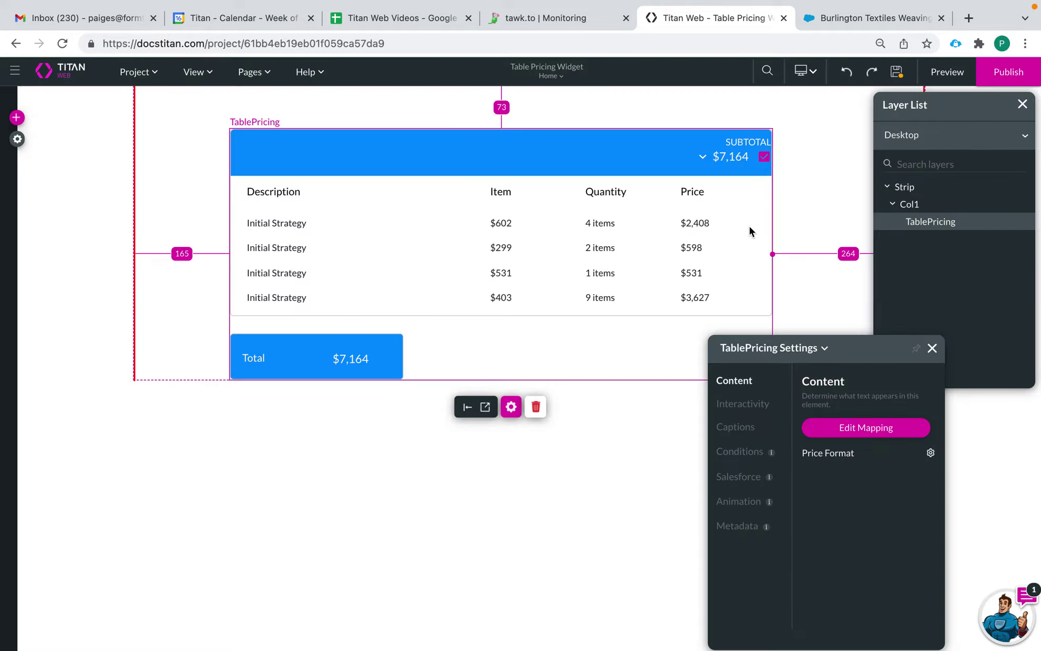
Disable Use GroupBy, save the project, and preview the pricing table without grouping
{"action": "left_click", "coordinate": [740, 405]}
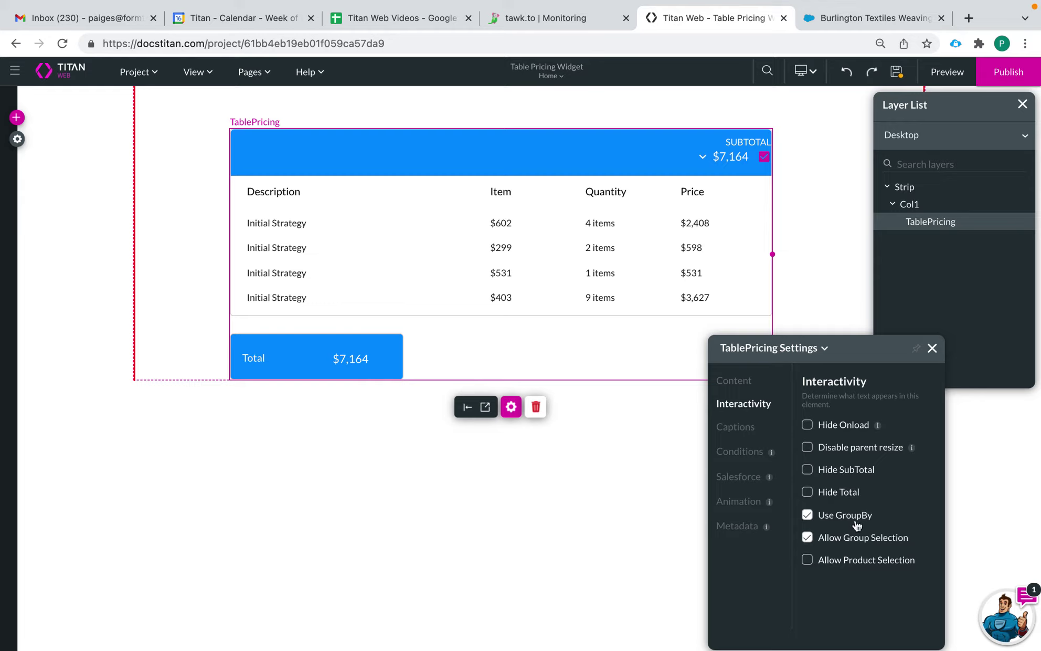
{"action": "left_click", "coordinate": [807, 515]}
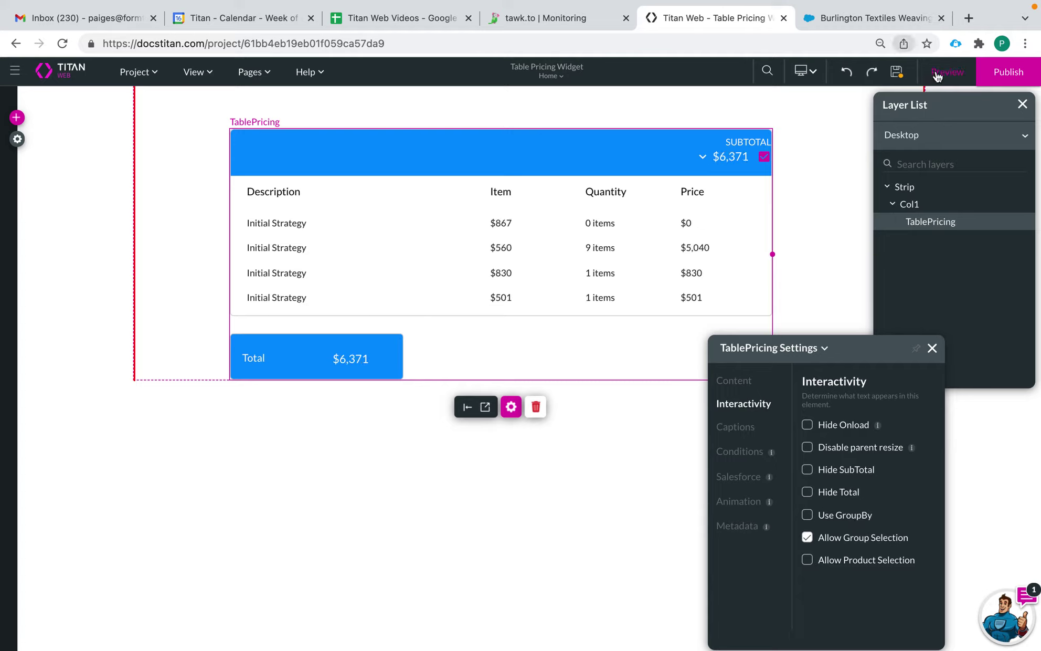
{"action": "left_click", "coordinate": [895, 76]}
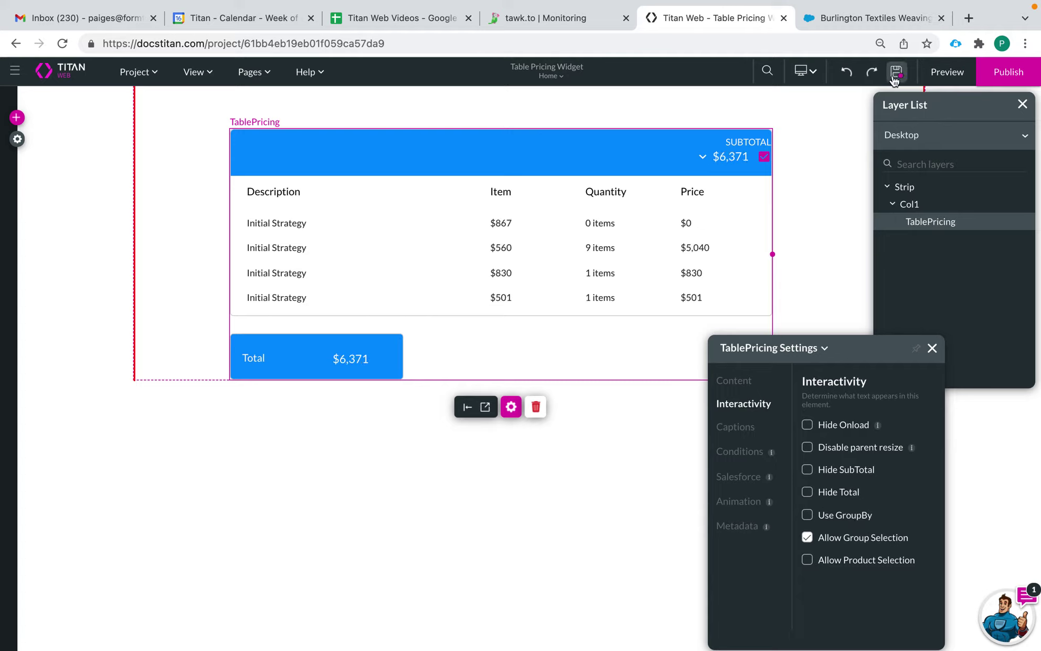
{"action": "left_click", "coordinate": [948, 73]}
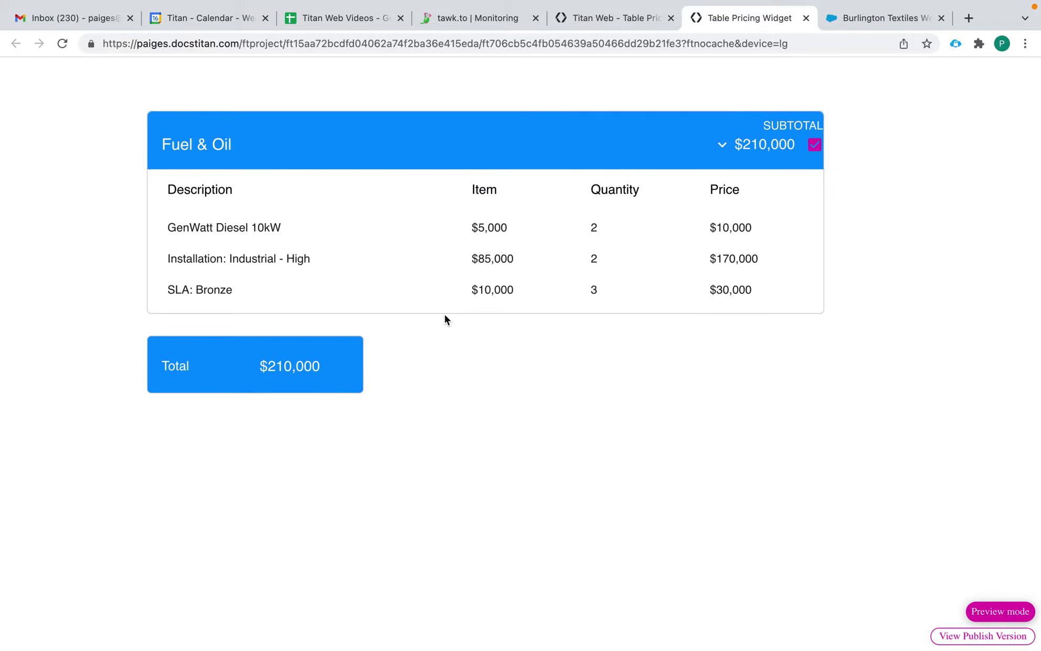
{"action": "left_click", "coordinate": [805, 18]}
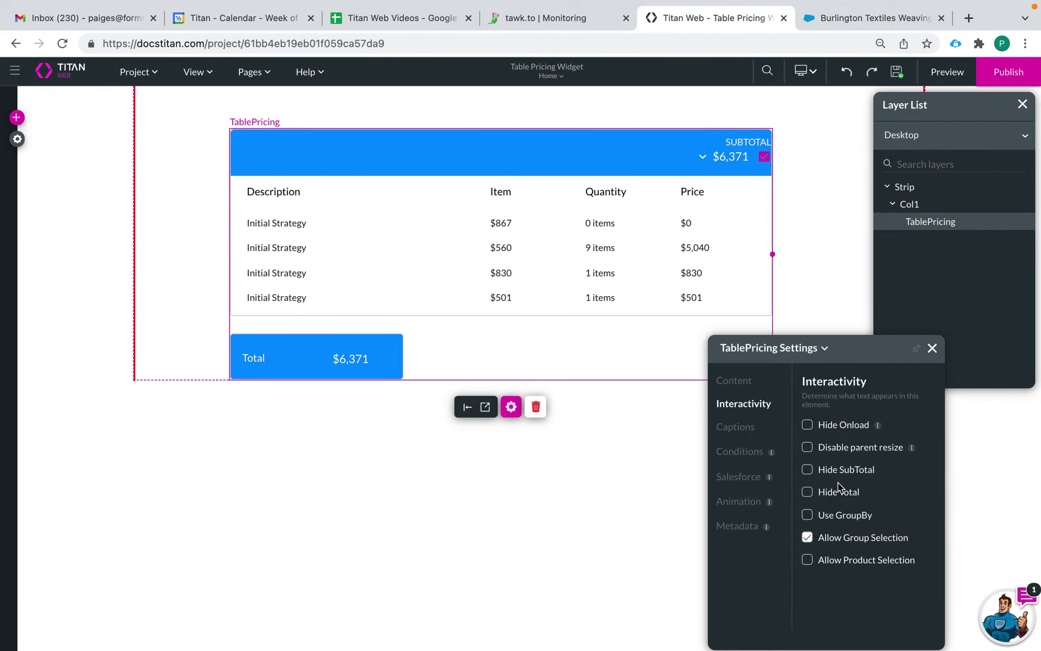
Enable Use GroupBy and preview the pricing table grouped by product family
{"action": "left_click", "coordinate": [807, 516]}
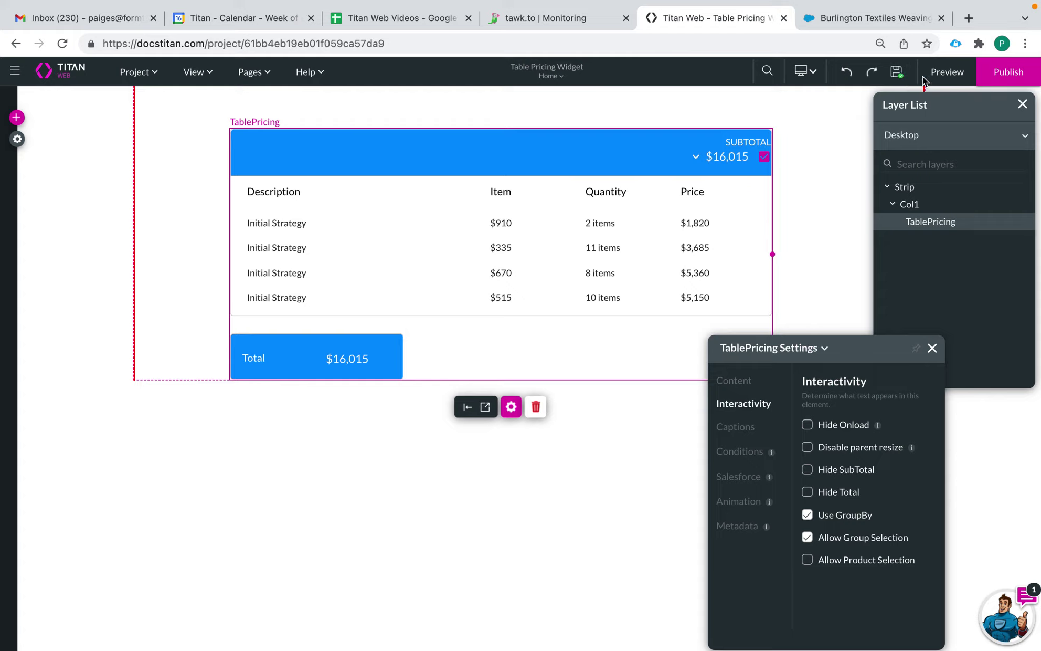
{"action": "left_click", "coordinate": [939, 73]}
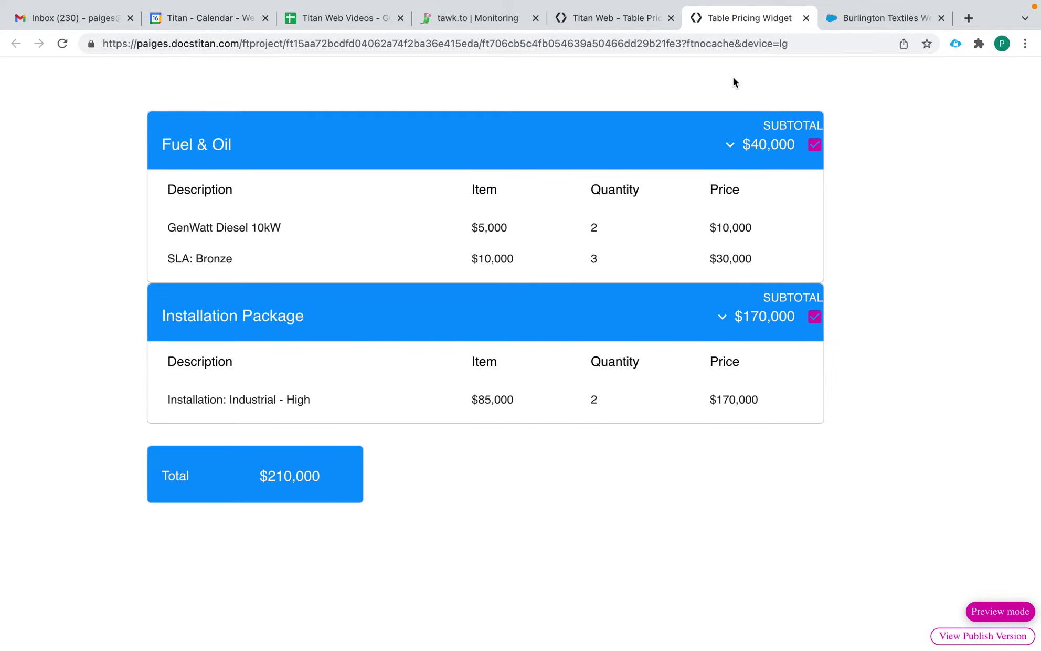
{"action": "left_click", "coordinate": [806, 18]}
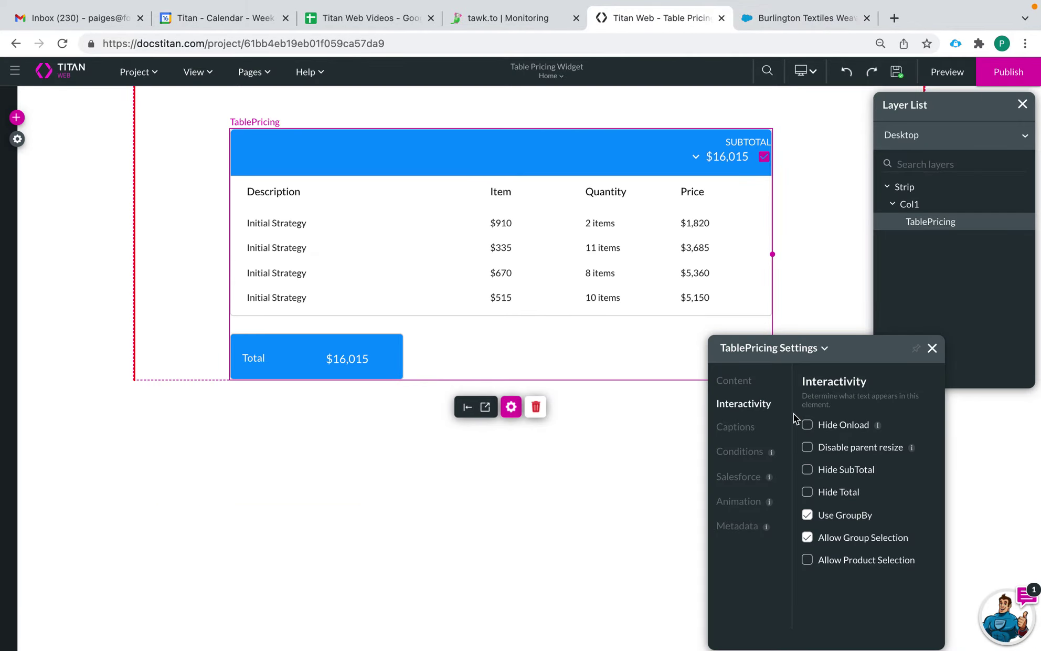
Try the widget with Allow Group Selection off and Allow Product Selection on, and restore both options
{"action": "left_click", "coordinate": [807, 540]}
{"action": "left_click", "coordinate": [807, 538]}
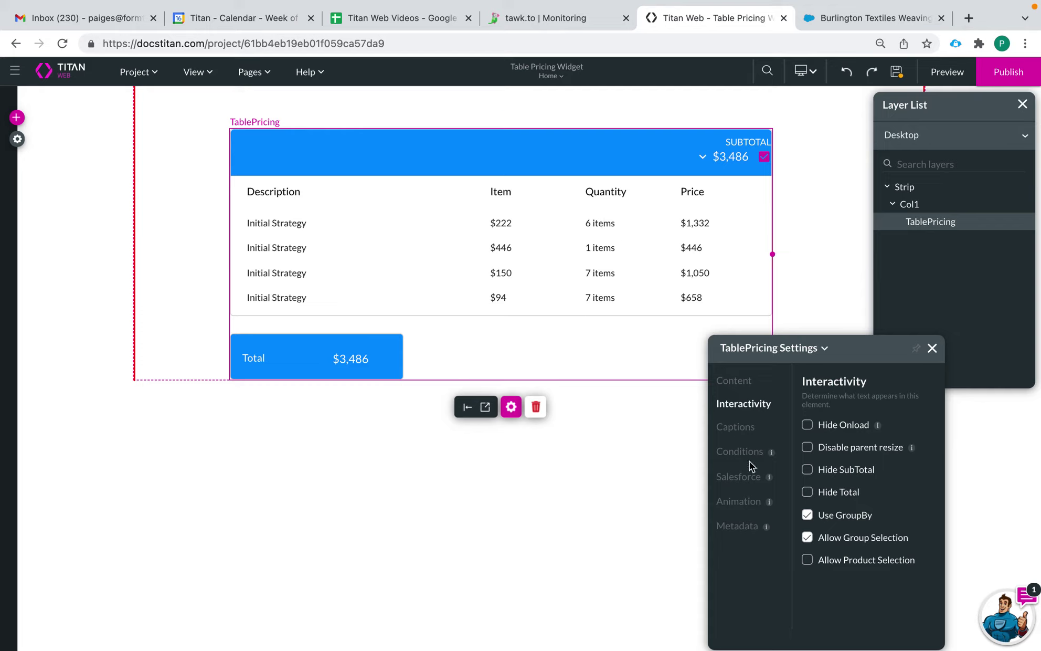
{"action": "left_click", "coordinate": [808, 538]}
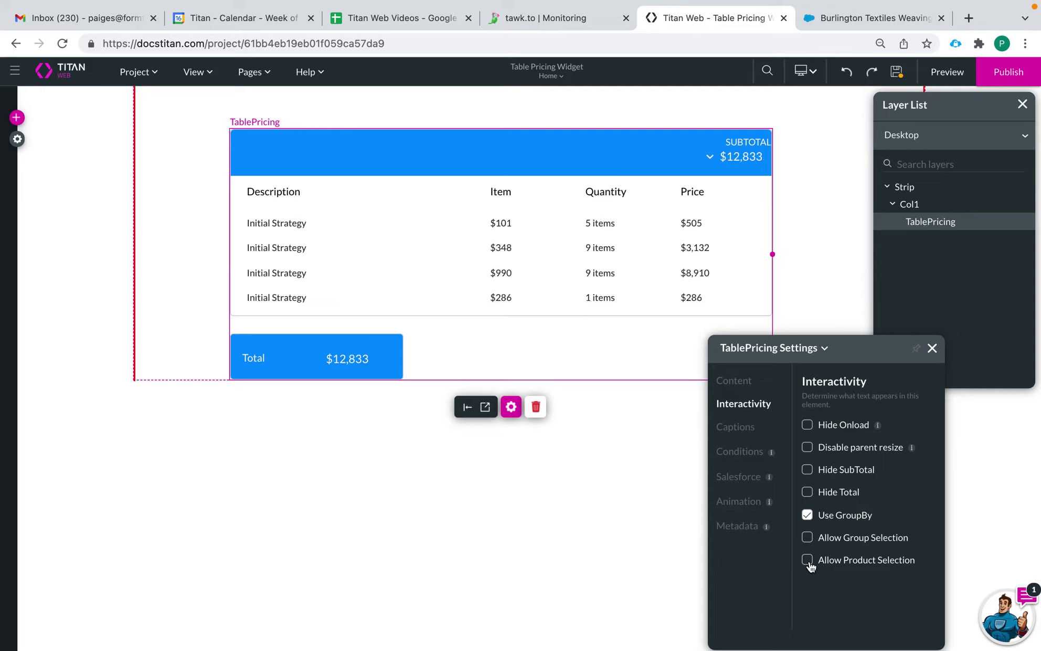
{"action": "left_click", "coordinate": [807, 560]}
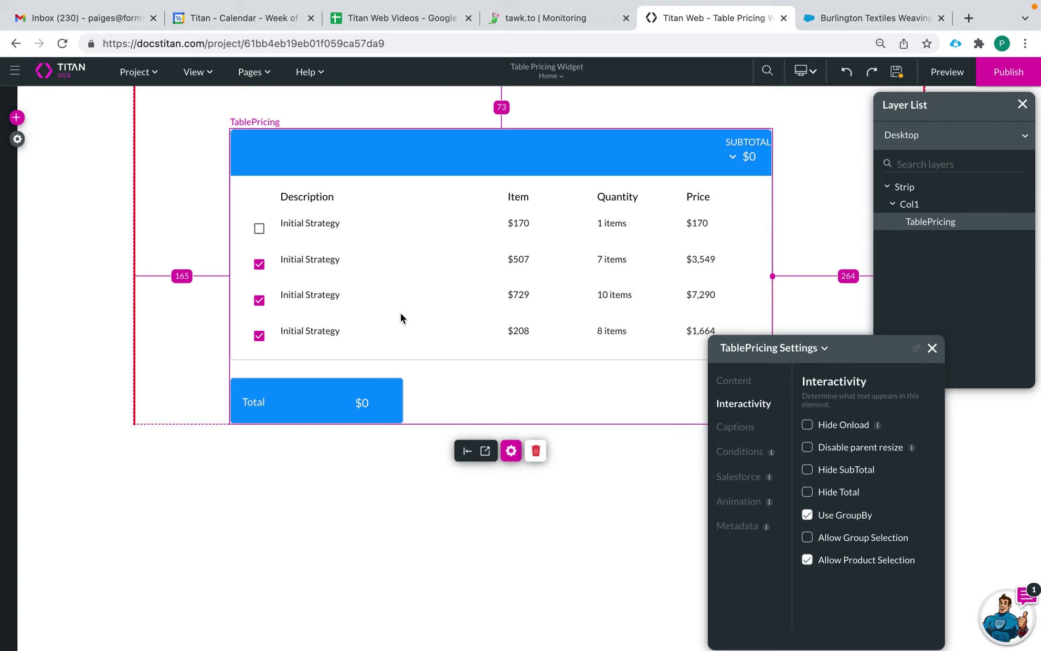
{"action": "left_click", "coordinate": [808, 560]}
{"action": "left_click", "coordinate": [808, 537]}
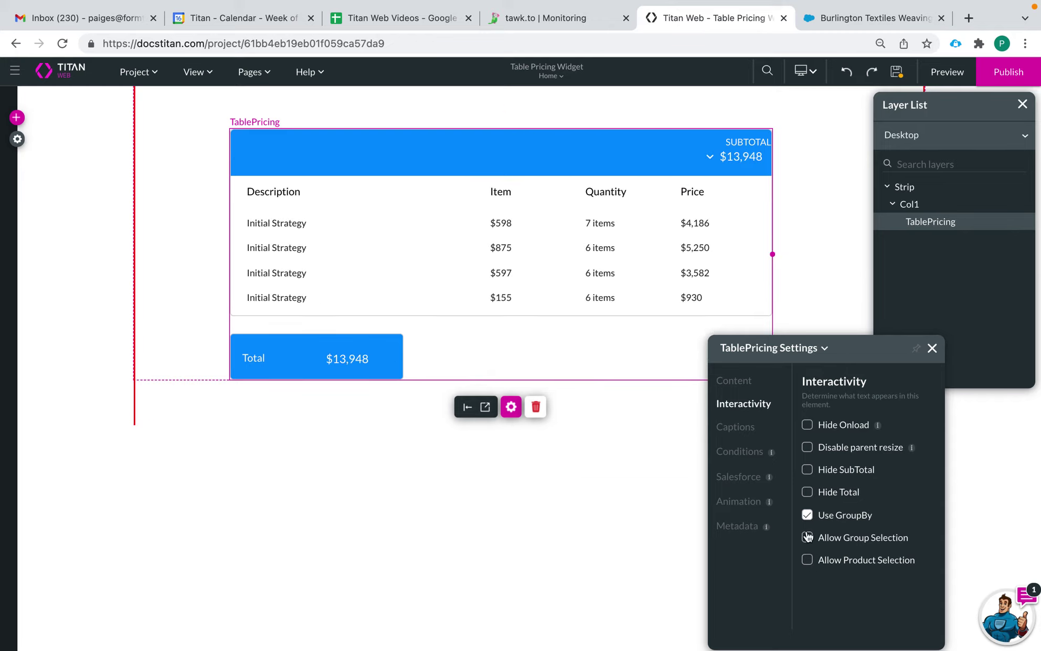
Turn on Allow Product Selection for the pricing widget and set its Total caption to "Amount Due"
{"action": "left_click", "coordinate": [809, 560]}
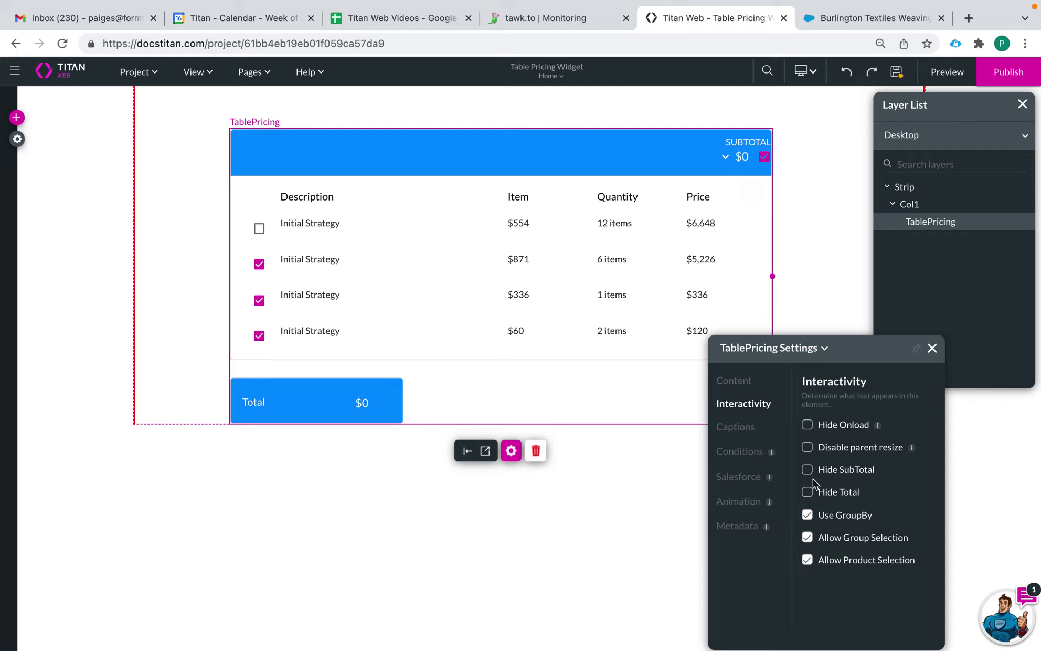
{"action": "left_click", "coordinate": [737, 428]}
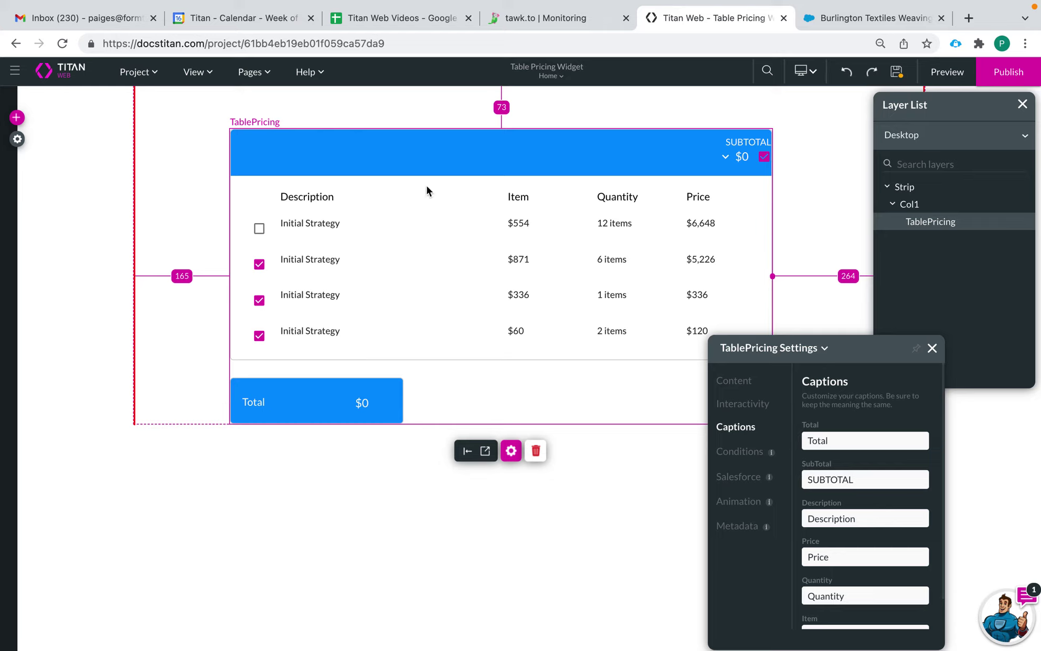
{"action": "double_click", "coordinate": [855, 440]}
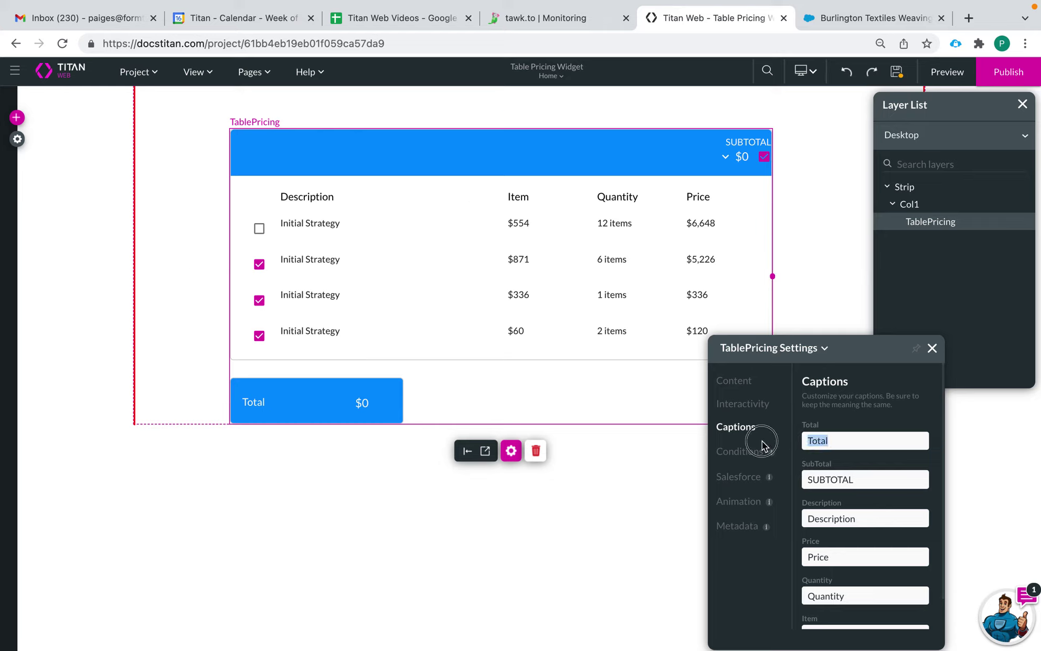
{"action": "type", "text": "Amount Due"}
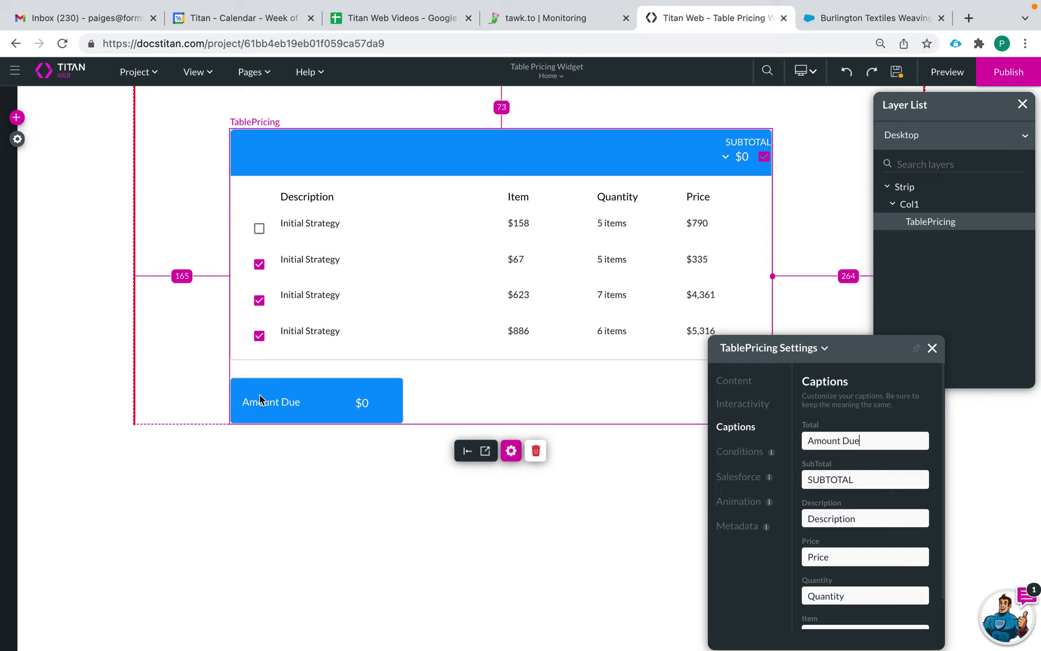
Set the widget's Description caption to "Product" and its Item caption to "Item Price"
{"action": "scroll", "coordinate": [859, 493], "scroll_direction": "down", "scroll_amount": 1}
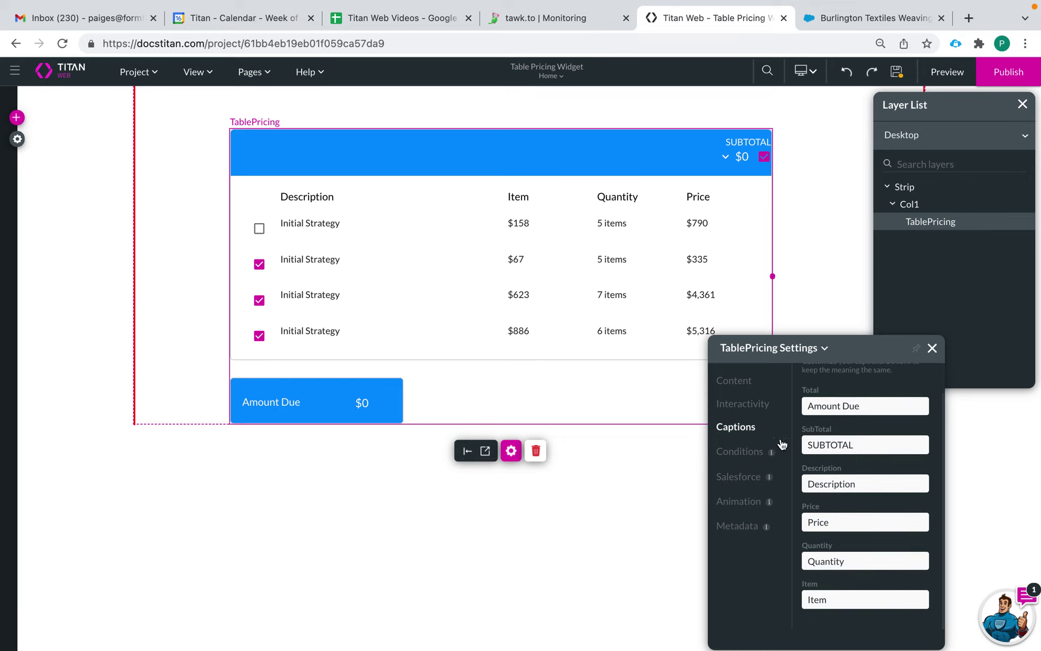
{"action": "double_click", "coordinate": [876, 483]}
{"action": "type", "text": "Pr"}
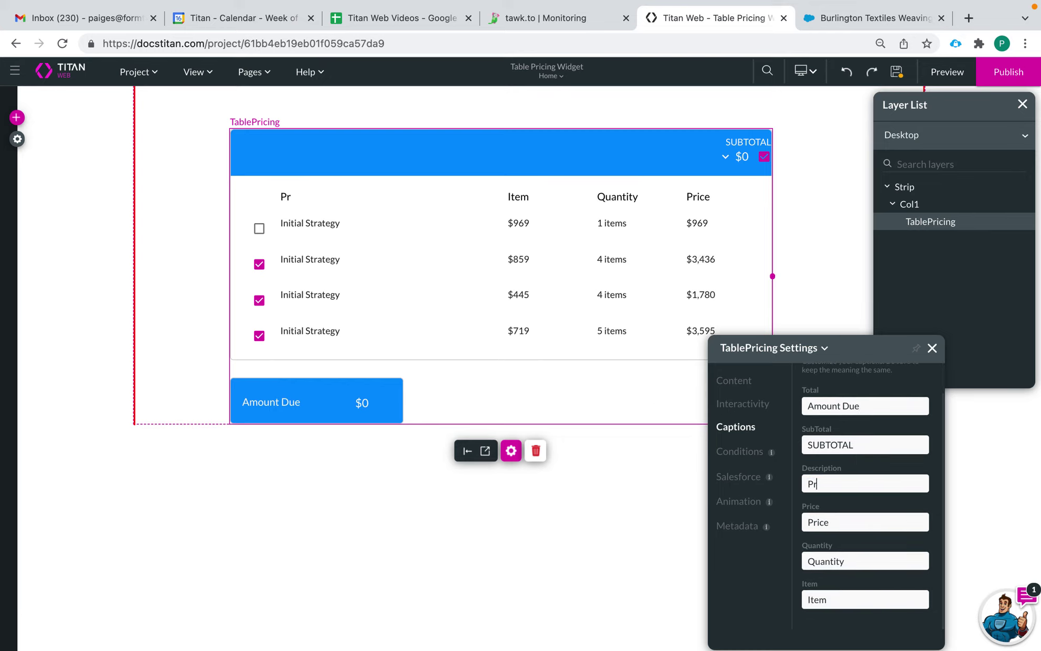
{"action": "type", "text": "oduct"}
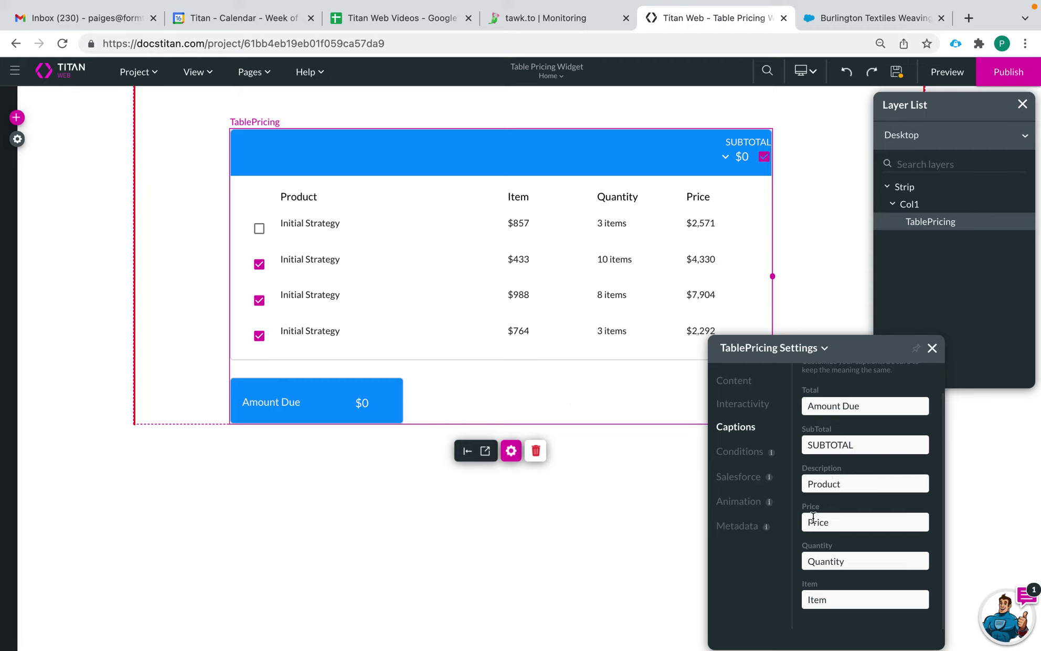
{"action": "left_click", "coordinate": [844, 599]}
{"action": "type", "text": "Price"}
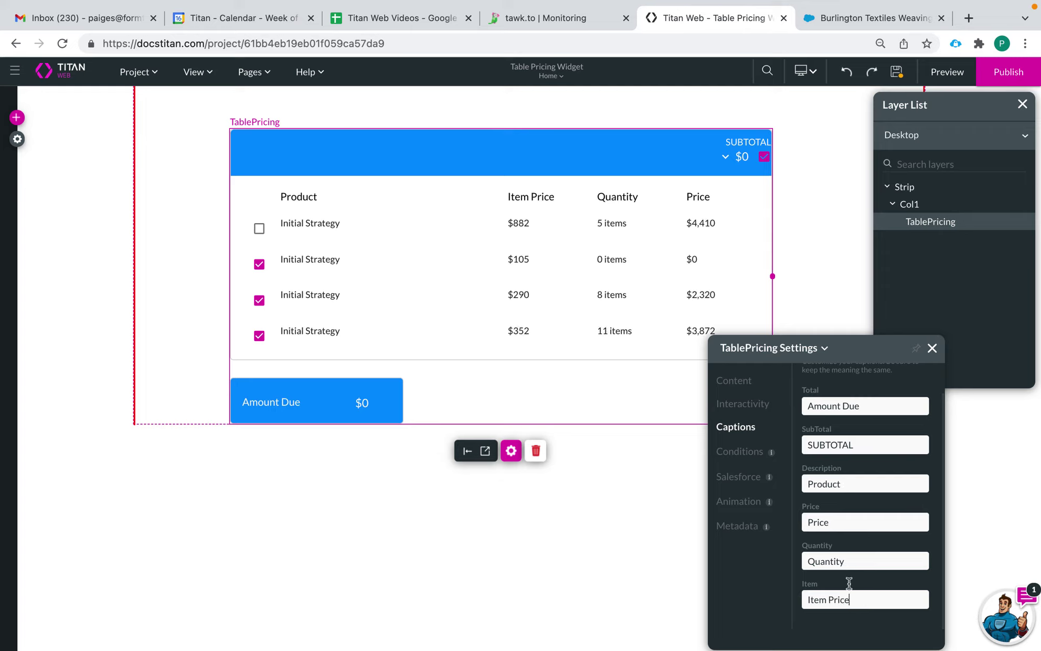
Set the widget's Price caption to "Total Line Price", close the settings and save the project
{"action": "left_click", "coordinate": [809, 523]}
{"action": "type", "text": "Total"}
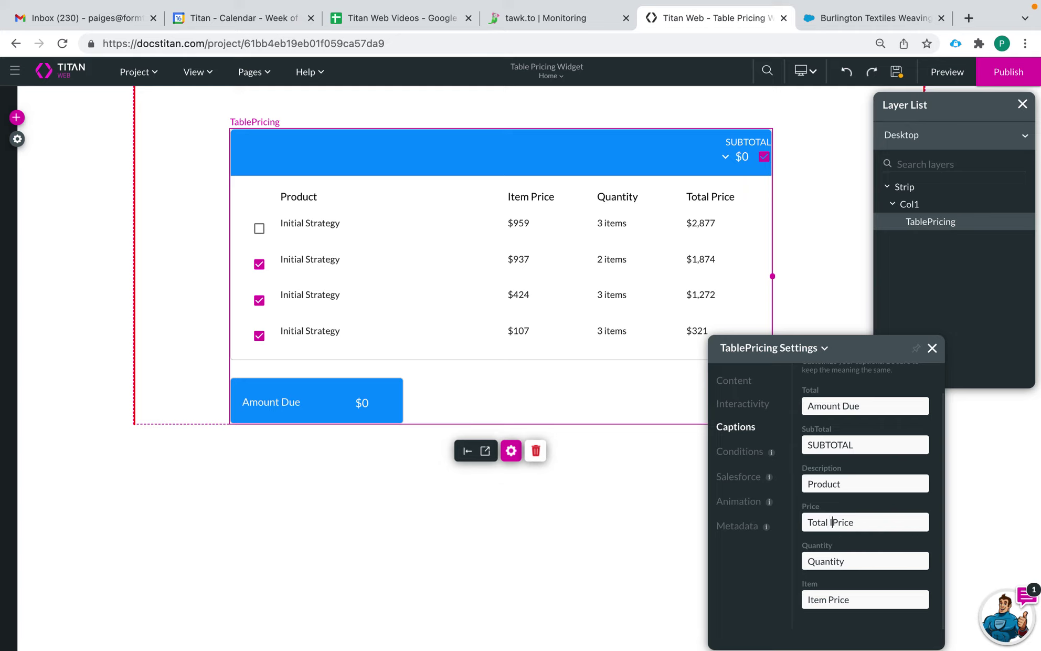
{"action": "type", "text": "Line"}
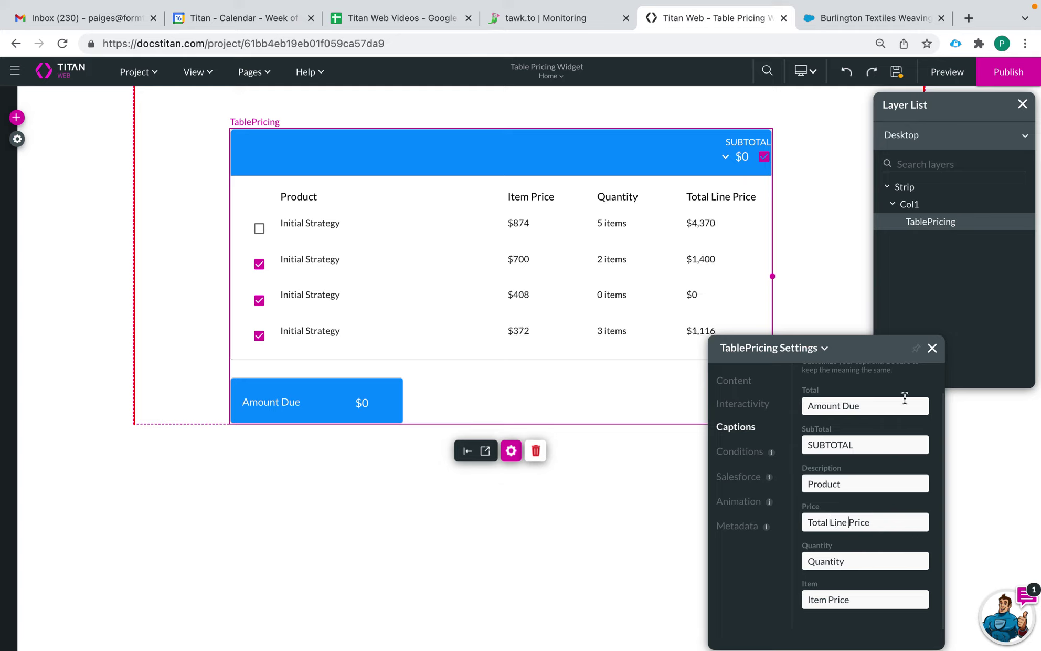
{"action": "left_click", "coordinate": [932, 348]}
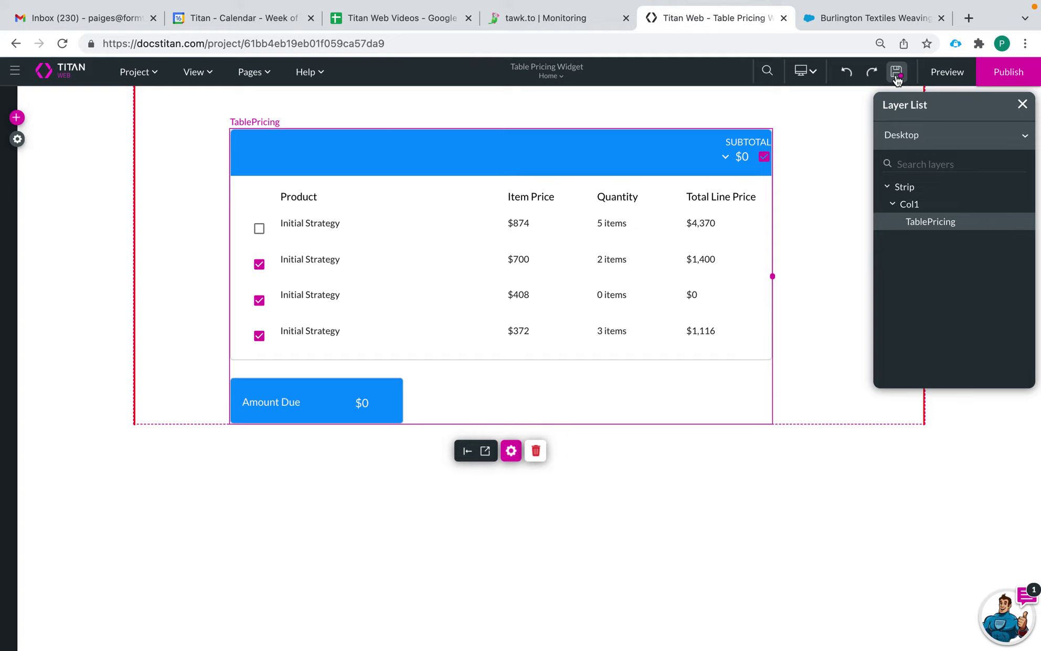
Move the TablePricing widget up to about 40 px, 166 px and extend its containing column well below the table
{"action": "left_click", "coordinate": [815, 388]}
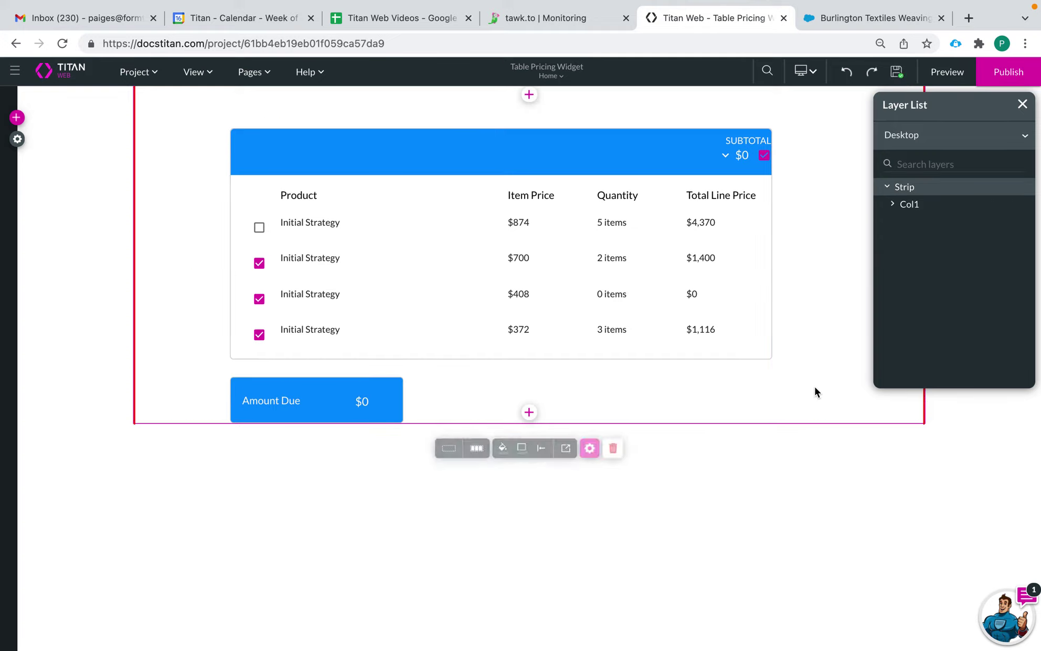
{"action": "left_click", "coordinate": [525, 428]}
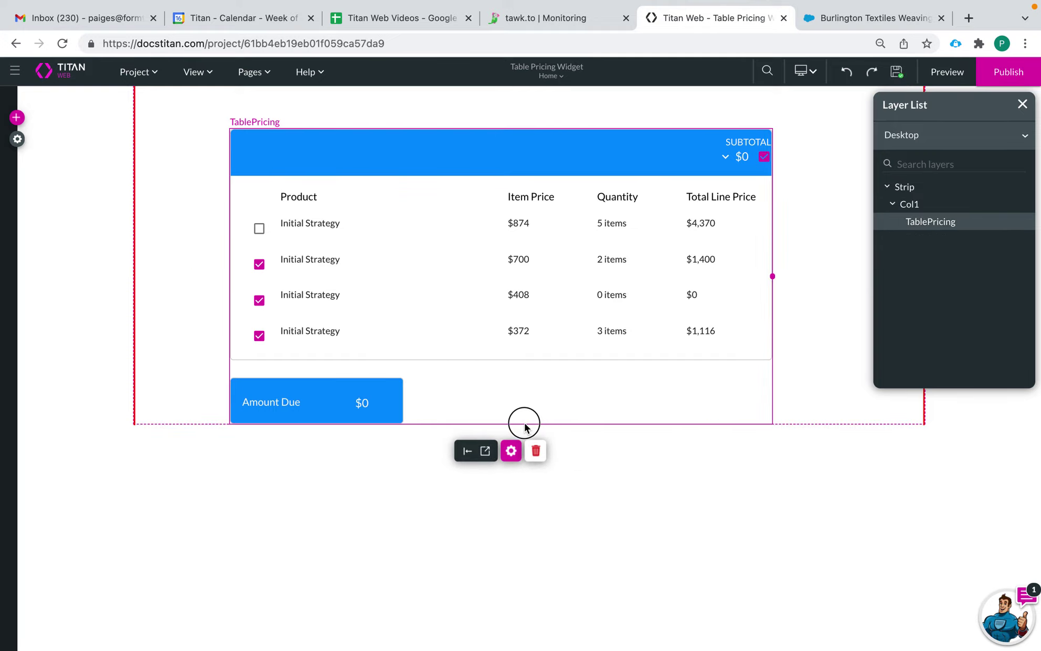
{"action": "left_click", "coordinate": [797, 402]}
{"action": "left_click", "coordinate": [597, 398]}
{"action": "left_click_drag", "start_coordinate": [597, 397], "coordinate": [596, 380]}
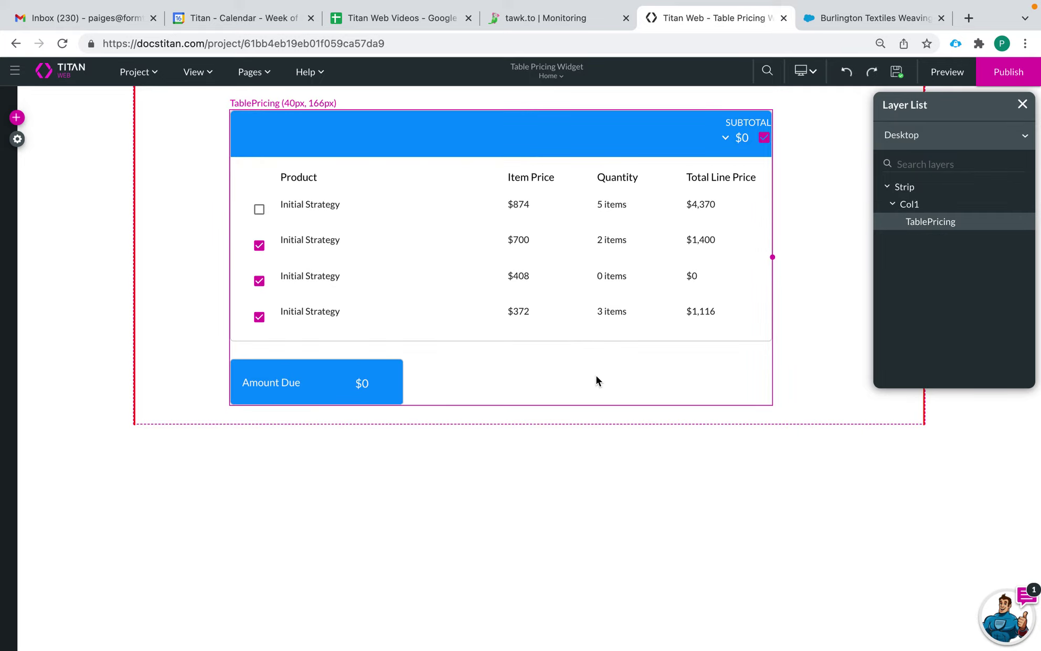
{"action": "left_click", "coordinate": [537, 431]}
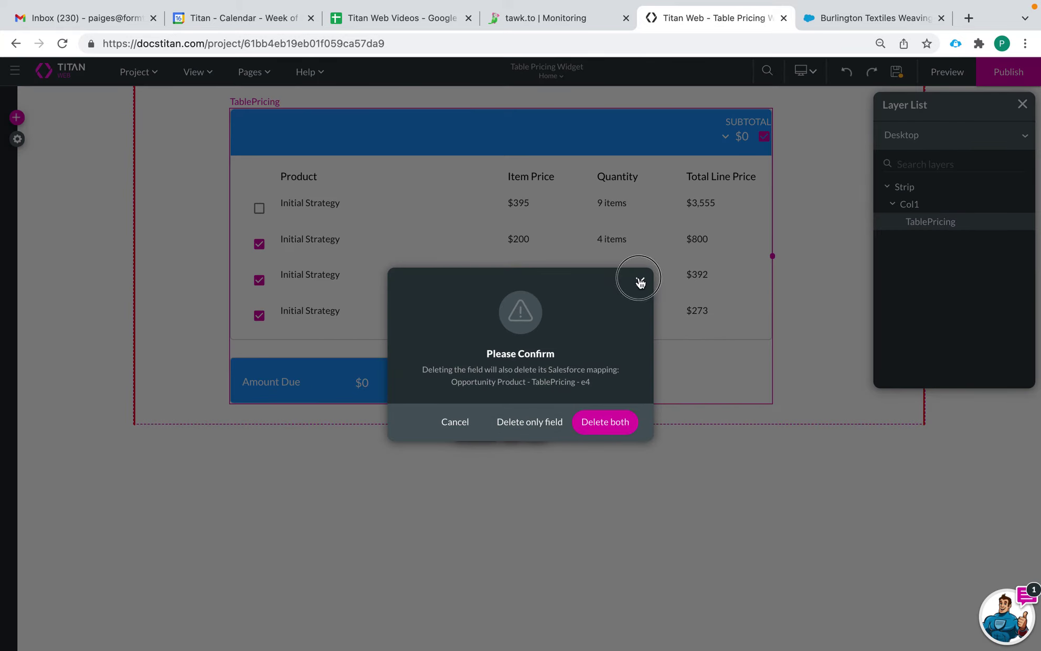
{"action": "left_click", "coordinate": [858, 313]}
{"action": "left_click_drag", "start_coordinate": [523, 424], "coordinate": [524, 646]}
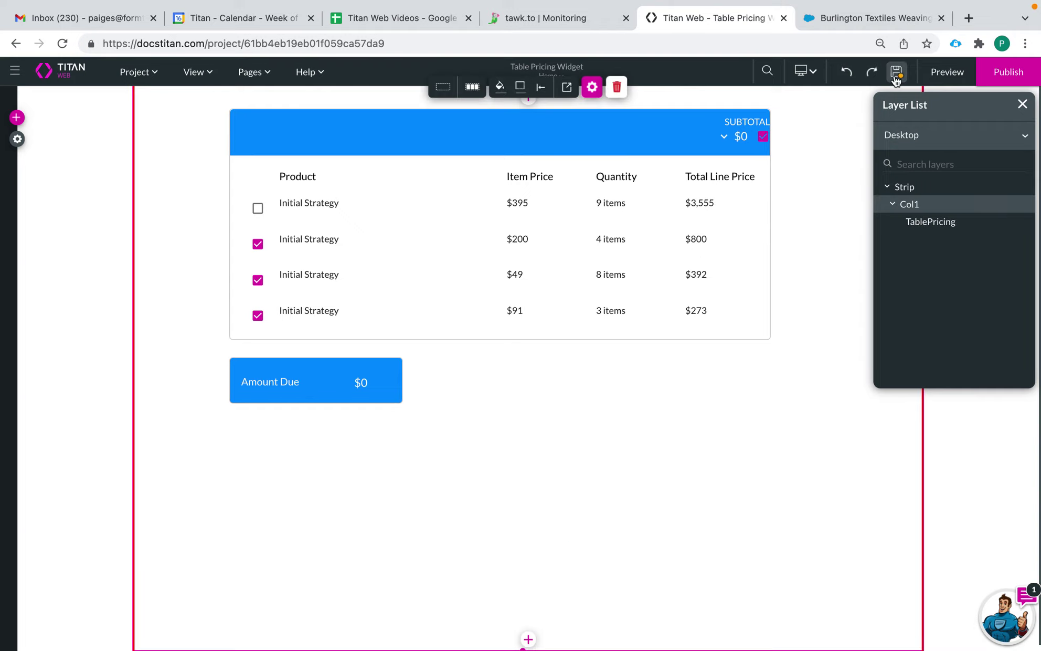
Preview the pricing table with its custom captions and highlight the Fuel & Oil and Installation Package group headings
{"action": "left_click", "coordinate": [948, 72]}
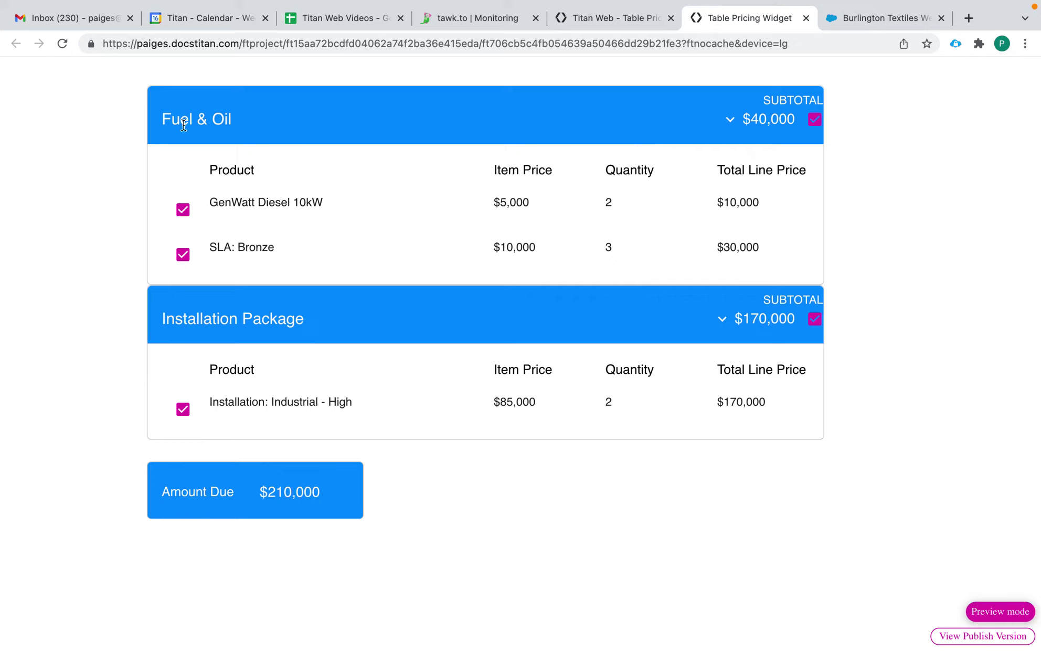
{"action": "left_click_drag", "start_coordinate": [163, 119], "coordinate": [249, 122]}
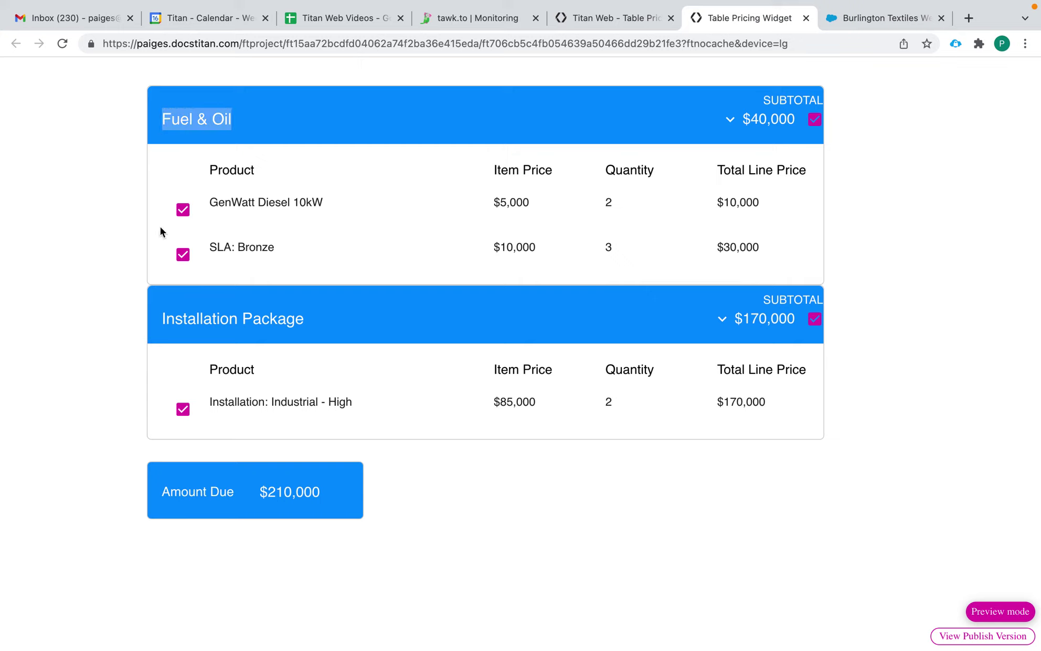
{"action": "left_click_drag", "start_coordinate": [163, 318], "coordinate": [312, 324]}
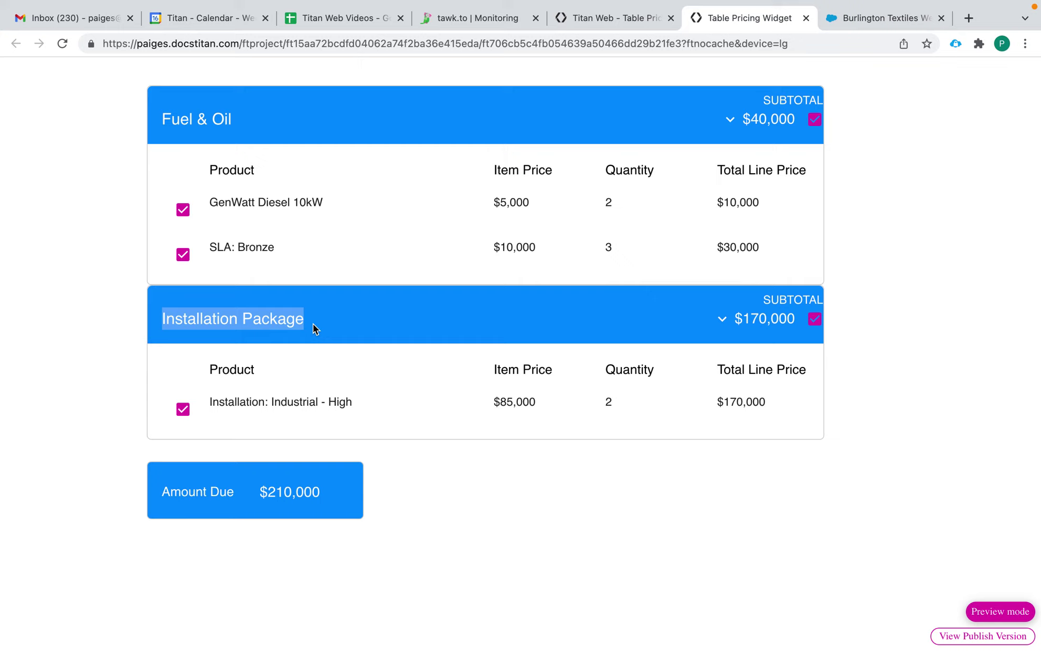
Test product selection in the preview by toggling the individual products, leaving SLA: Bronze and Installation: Industrial - High deselected
{"action": "left_click", "coordinate": [182, 211]}
{"action": "left_click", "coordinate": [183, 214]}
{"action": "left_click", "coordinate": [182, 256]}
{"action": "left_click", "coordinate": [183, 255]}
{"action": "left_click", "coordinate": [183, 410]}
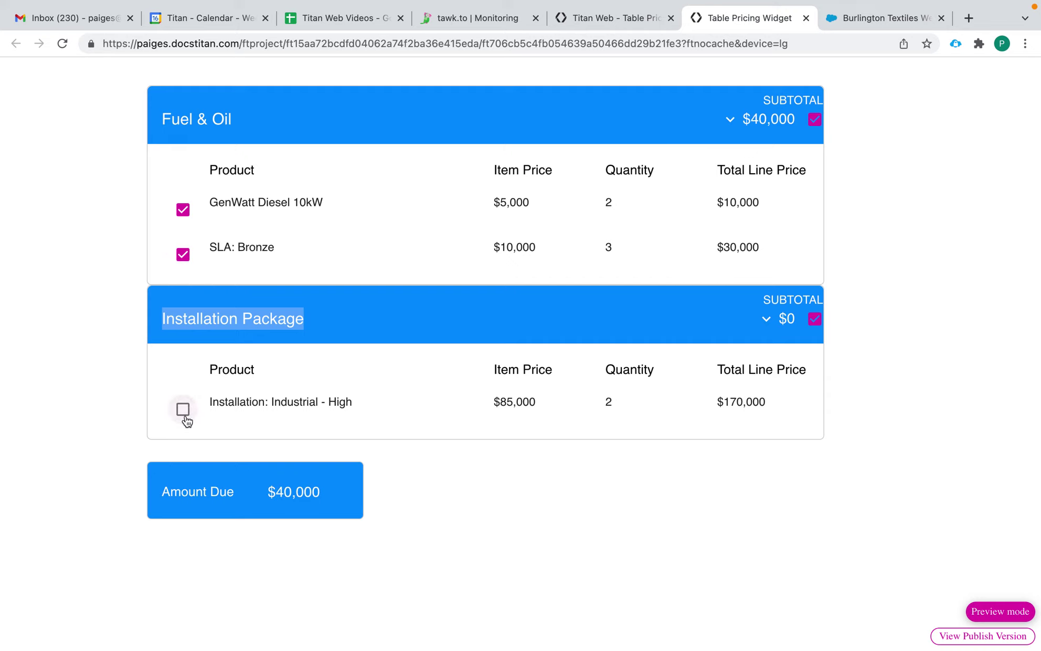
{"action": "left_click", "coordinate": [315, 321]}
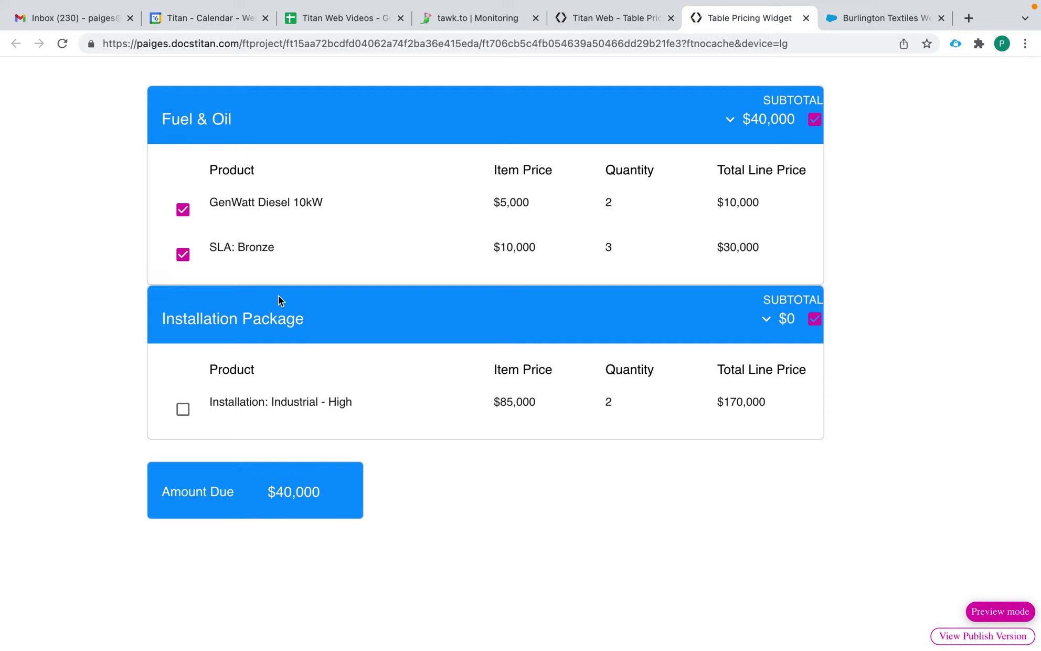
{"action": "left_click", "coordinate": [183, 412]}
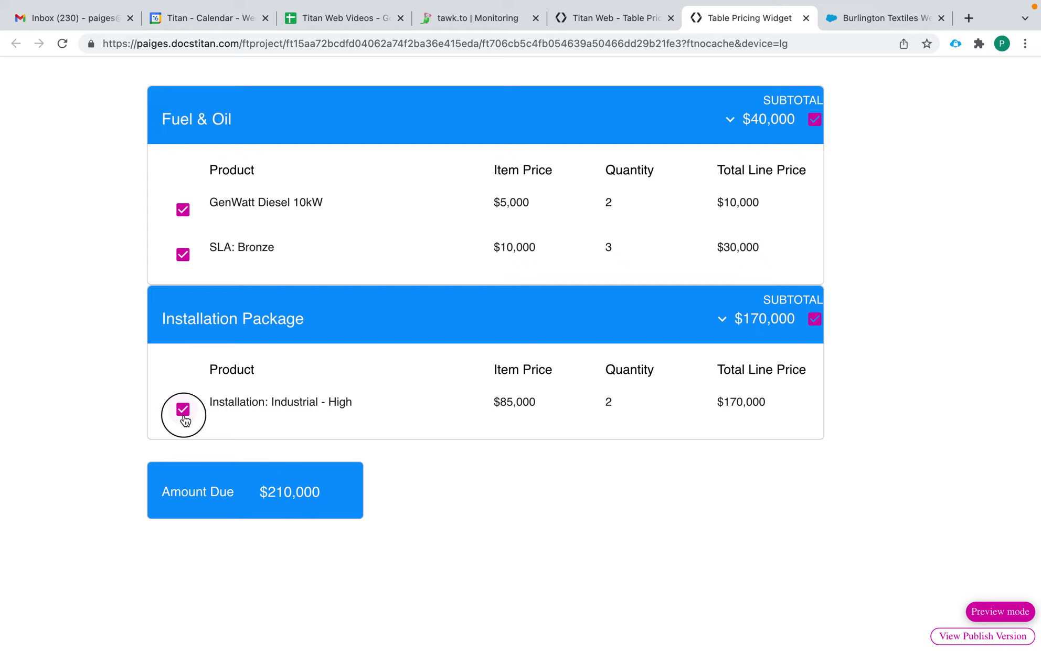
{"action": "left_click", "coordinate": [183, 410]}
{"action": "left_click", "coordinate": [184, 255]}
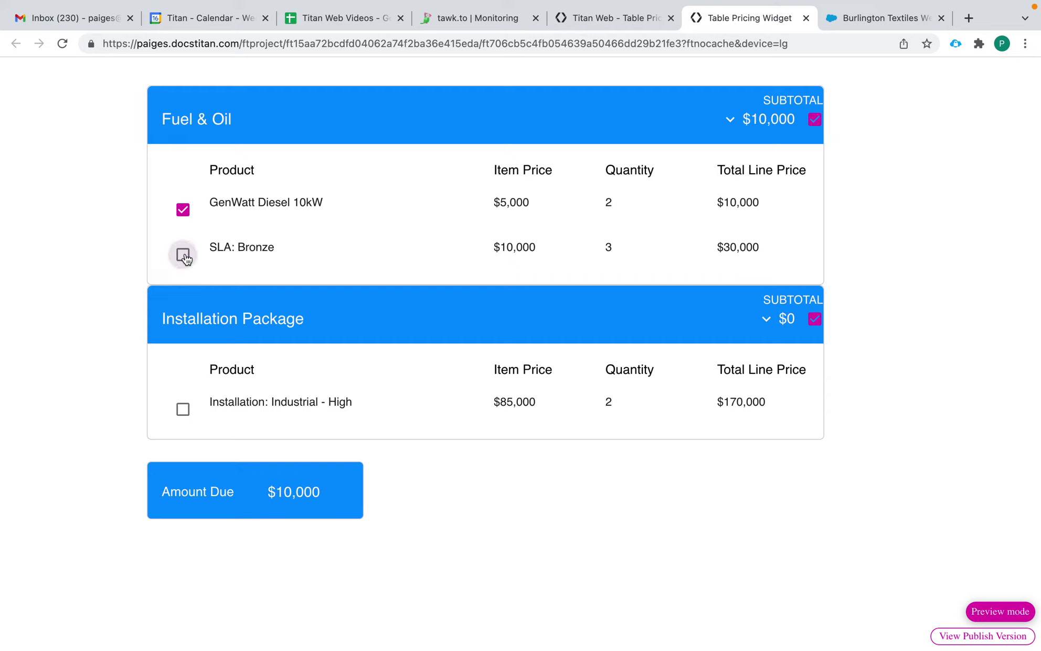